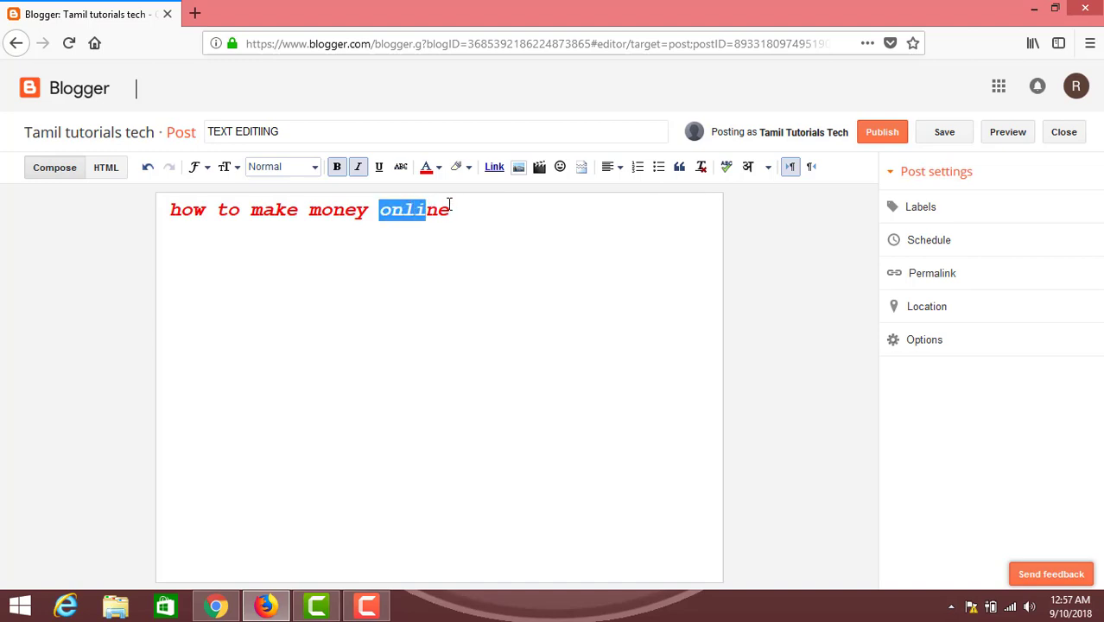
- Change the text colour of the word "online" in the post body to light yellow
click(432, 167)
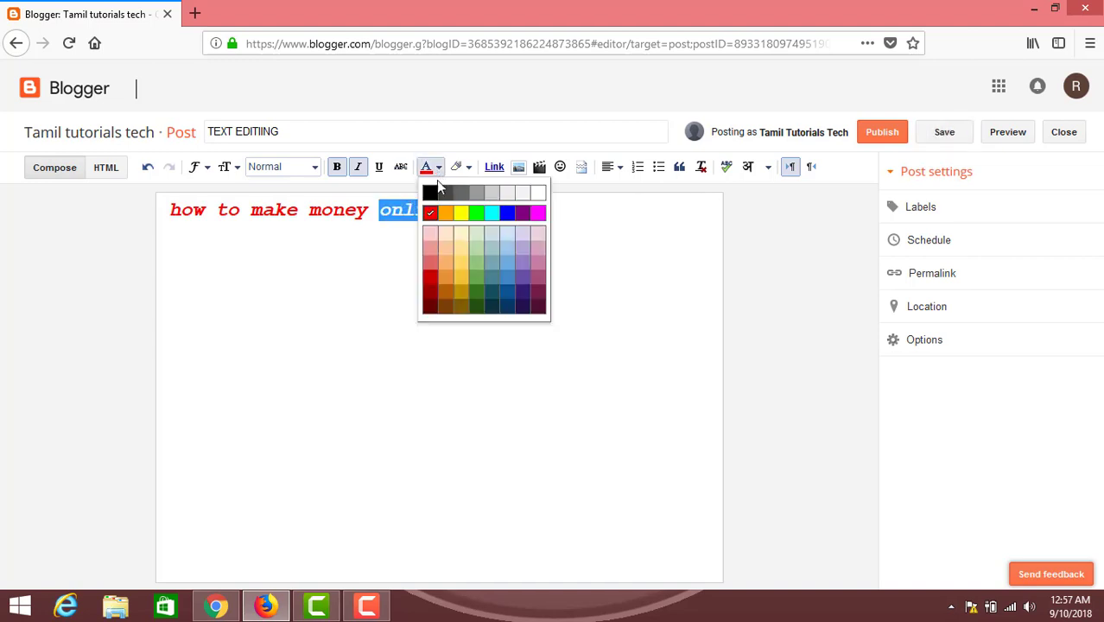
click(458, 262)
click(516, 237)
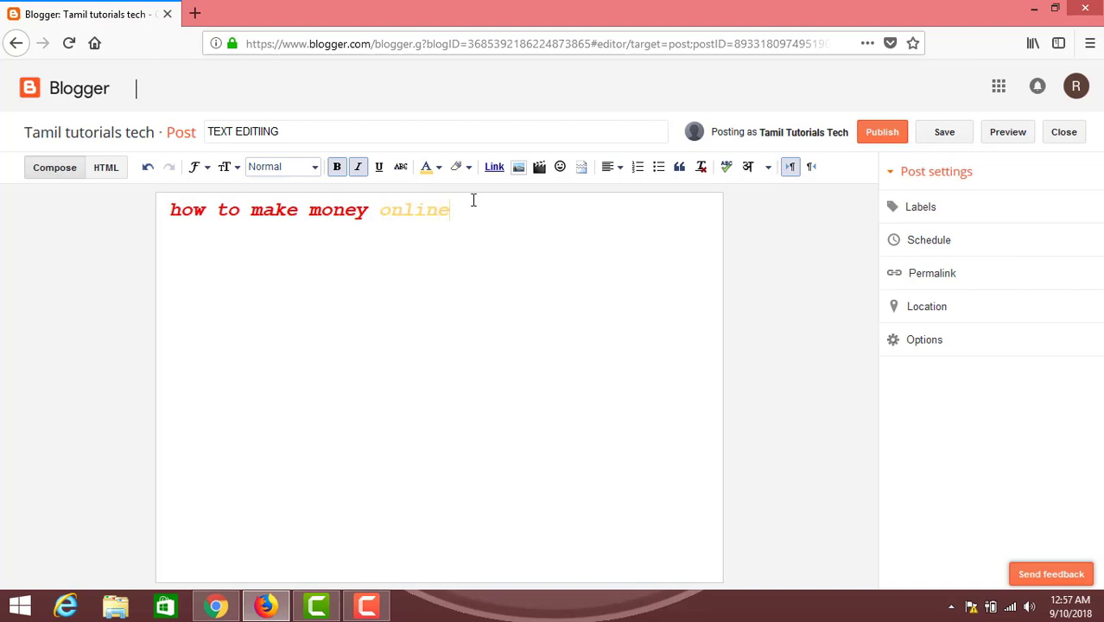
- Give the word "money" in the post body a bright green background highlight
click(468, 171)
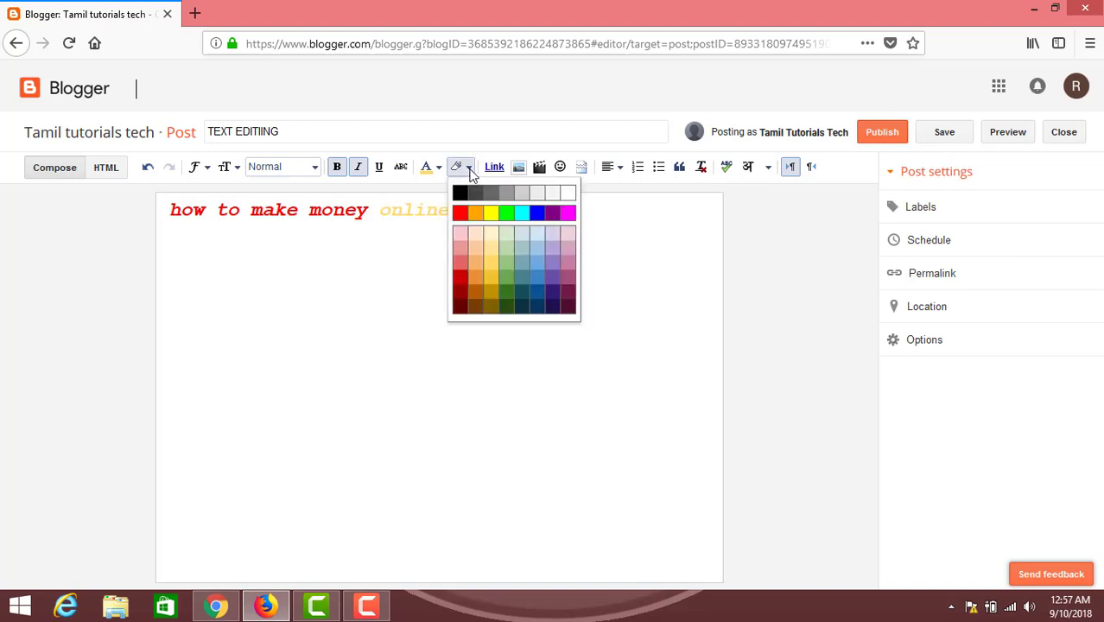
click(387, 273)
click(468, 171)
click(424, 283)
drag(309, 210, 373, 210)
click(468, 169)
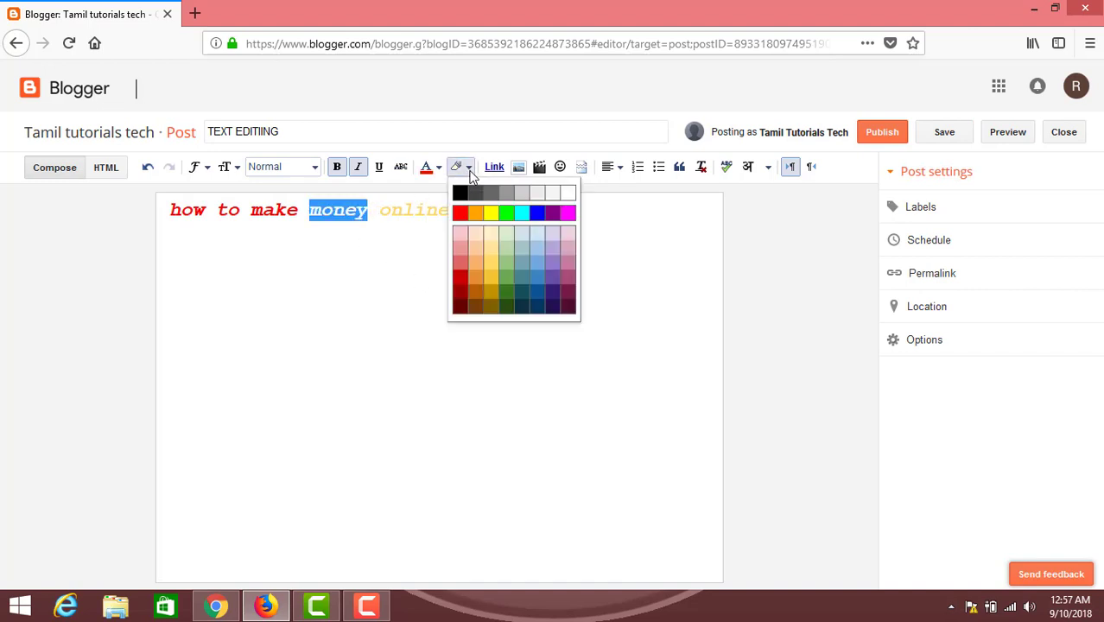
click(468, 168)
click(466, 169)
click(507, 214)
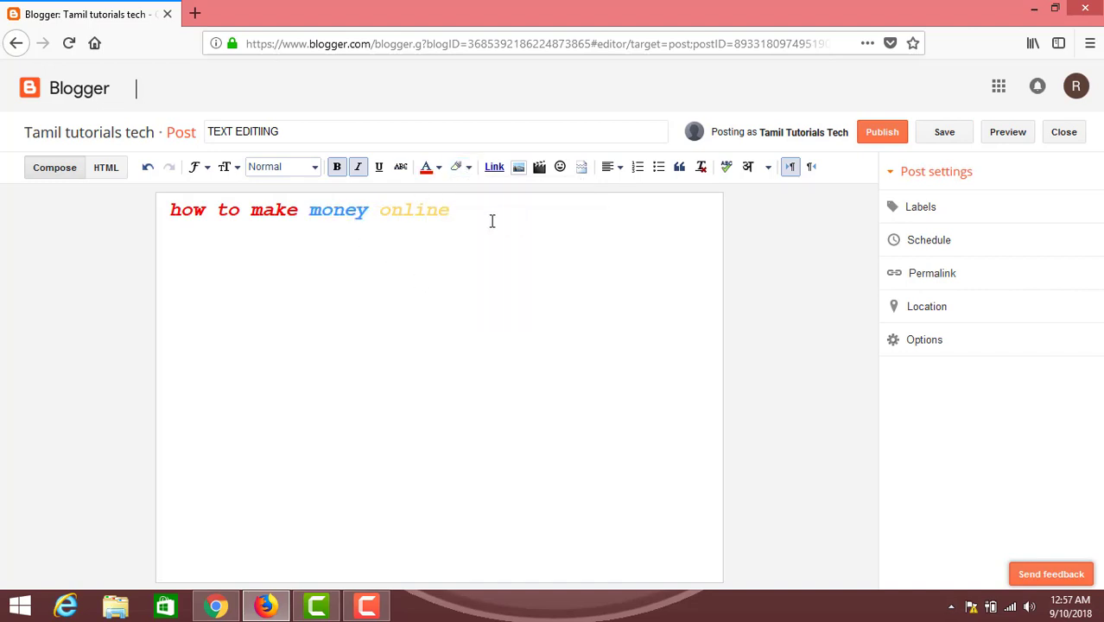
click(373, 255)
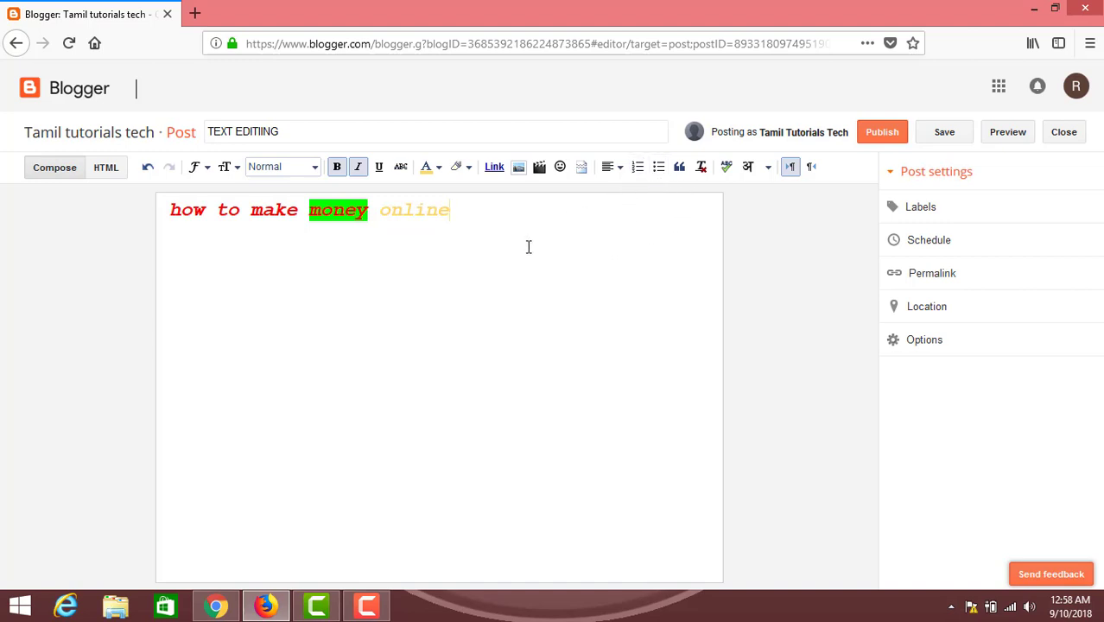
- Publish the "TEXT EDITIING" post, view it on the blog, and return to the post list
click(882, 135)
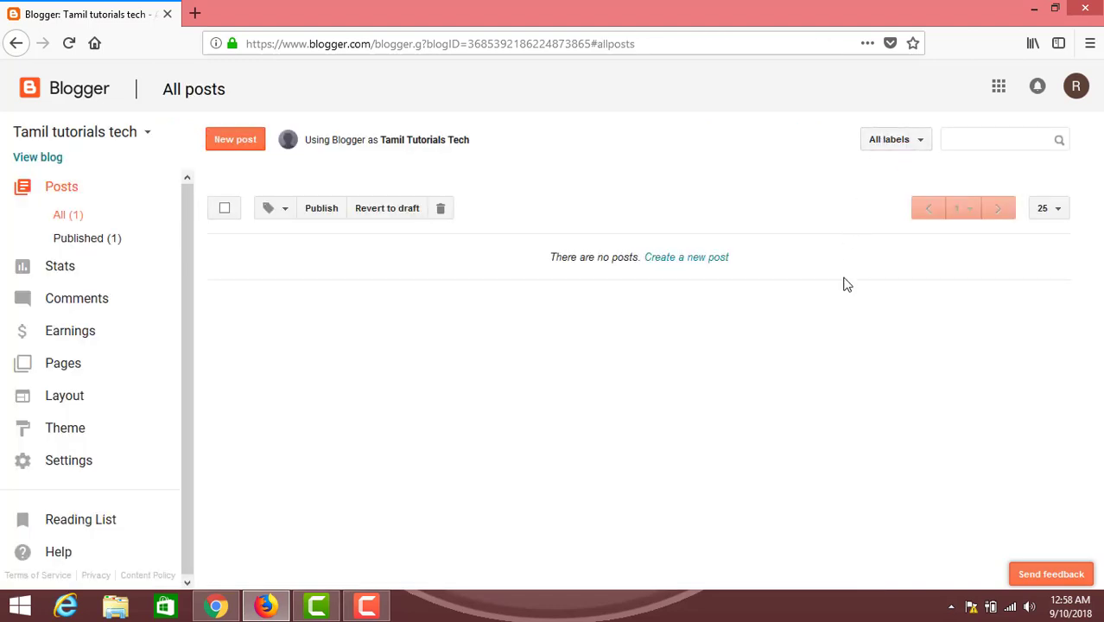
mouse_move(283, 314)
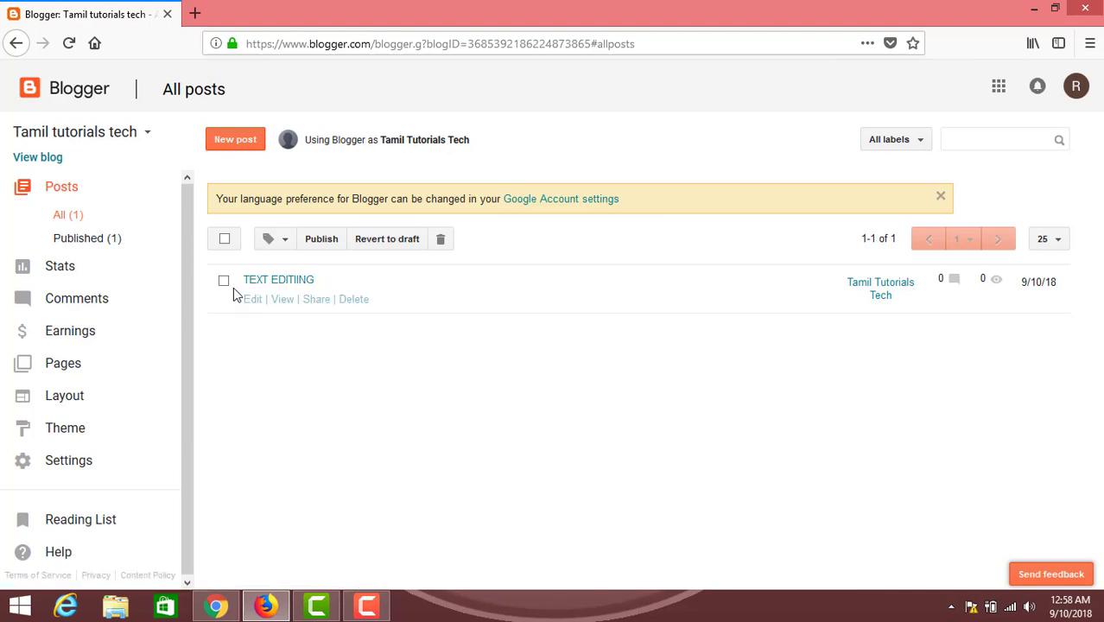
click(285, 300)
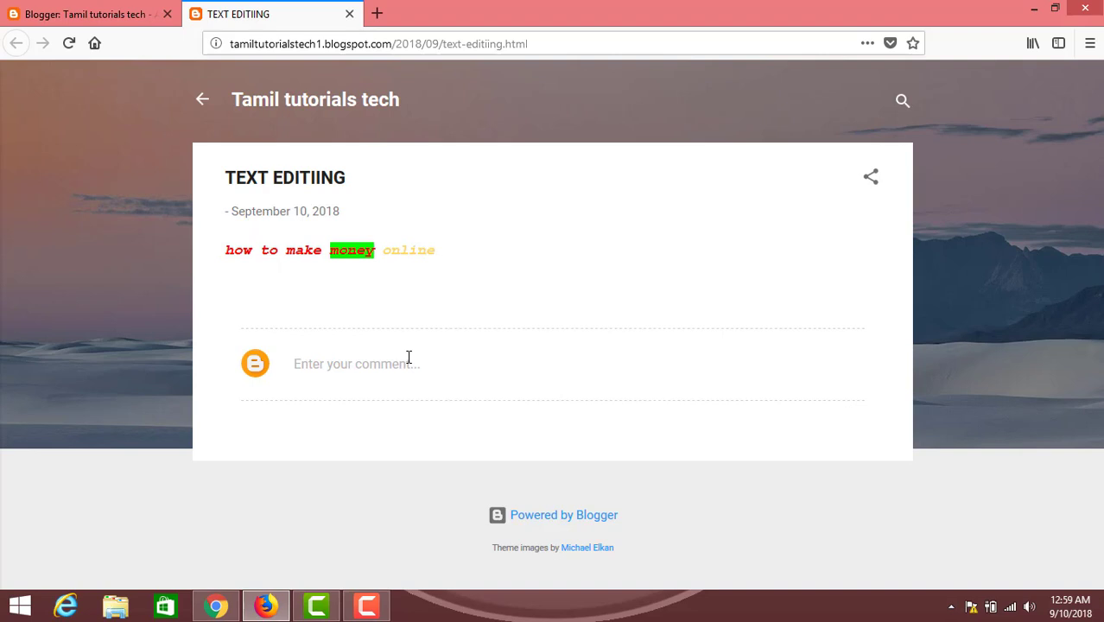
key(ctrl+Tab)
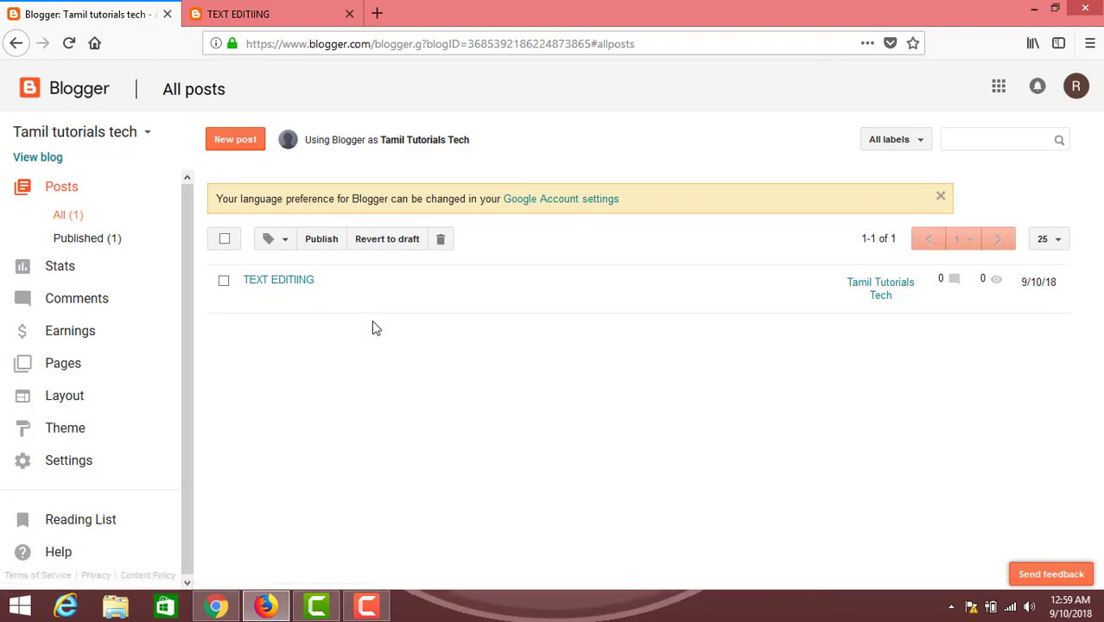
mouse_move(361, 311)
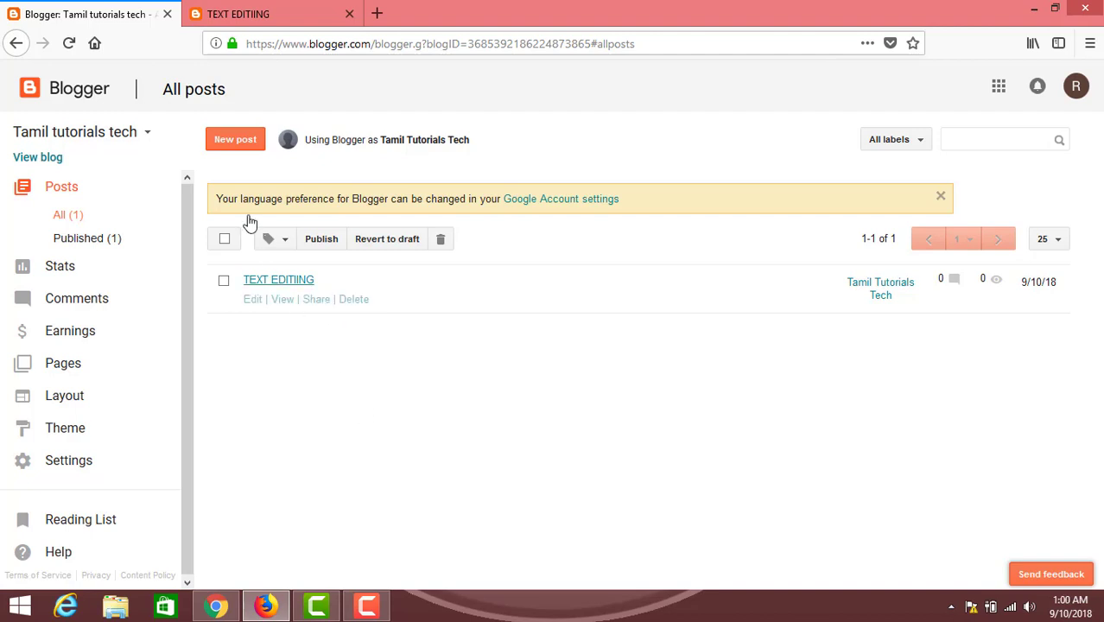
- Create a new post titled "link editing" with the body text "Youtube channel"
click(237, 143)
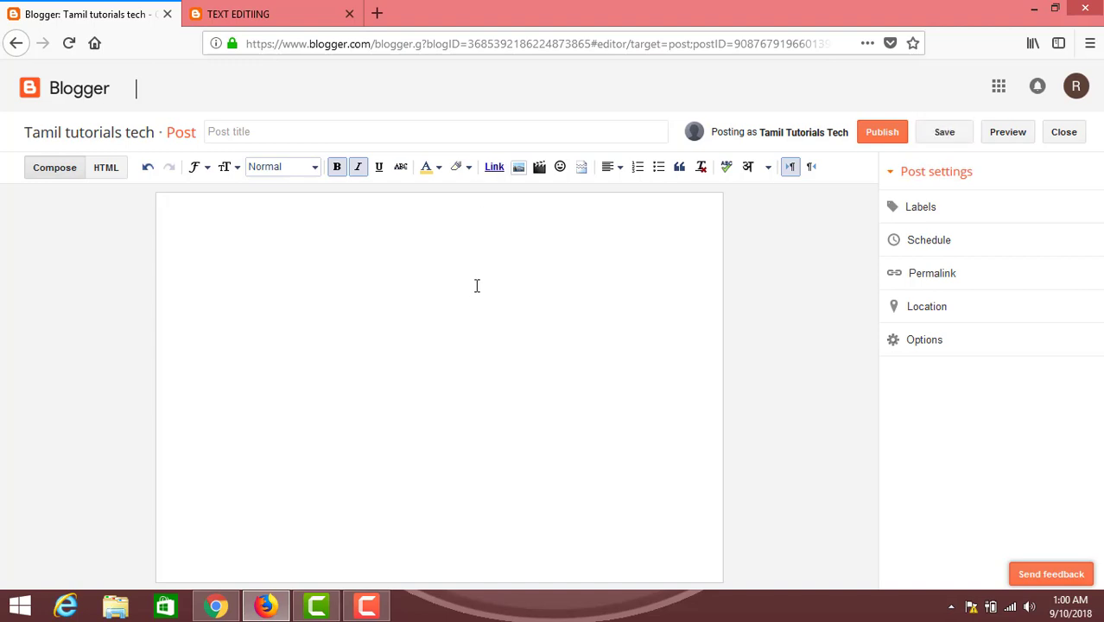
click(280, 133)
text(link ediyt)
key(BackSpace)
key(BackSpace)
click(526, 285)
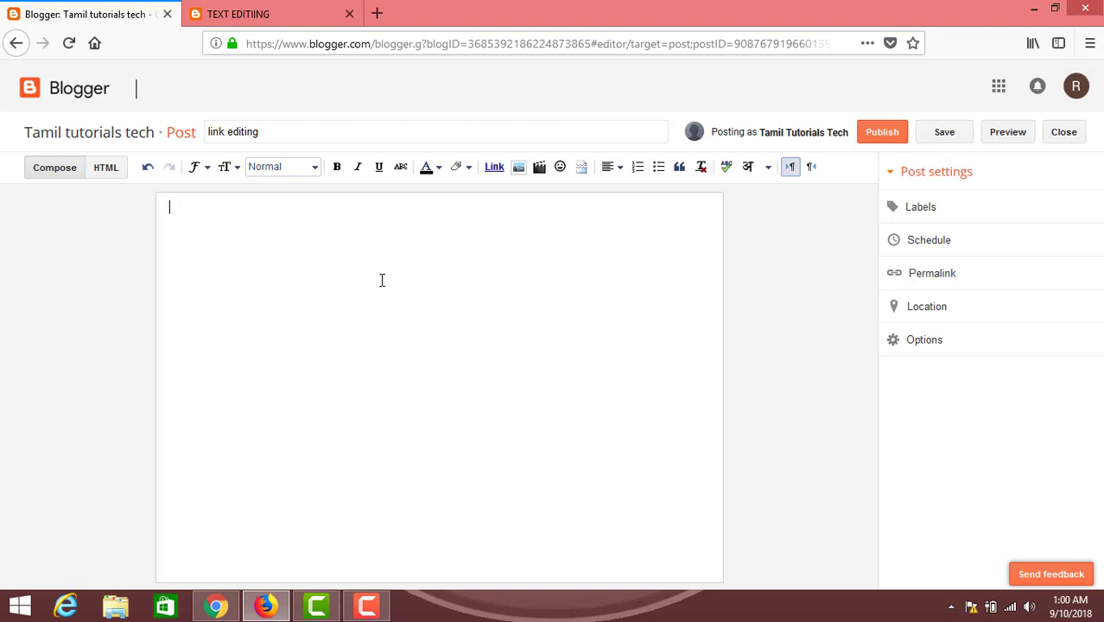
text(Youtube ch)
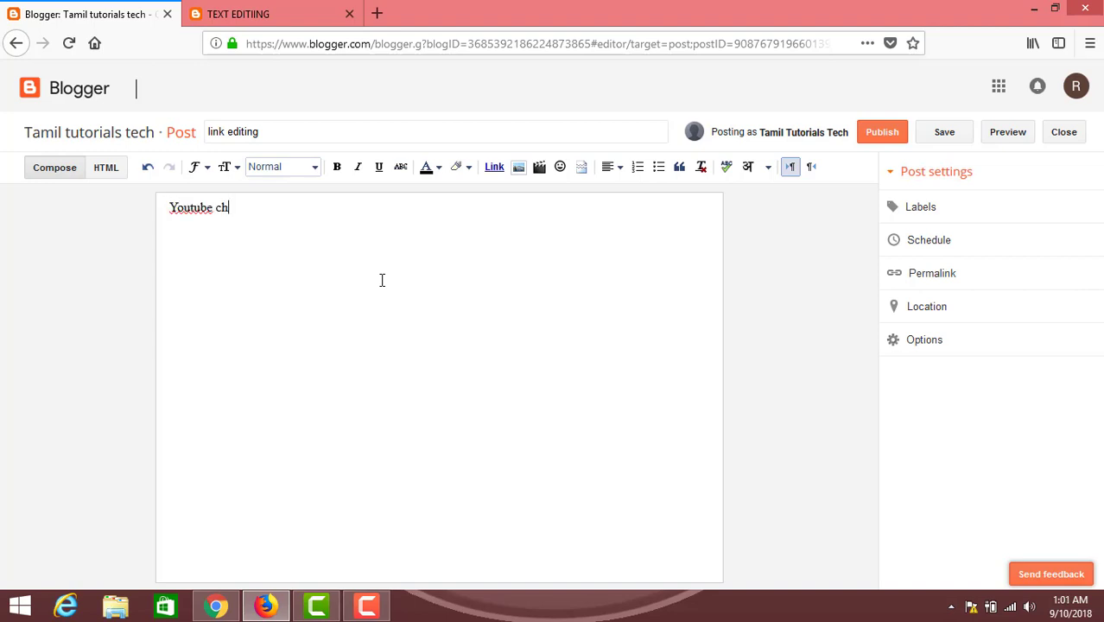
text(annel)
- Link the text "Youtube channel" to the Tamil Tutorials Tech channel's web address, copied from the YouTube page open in Chrome
drag(271, 214, 171, 228)
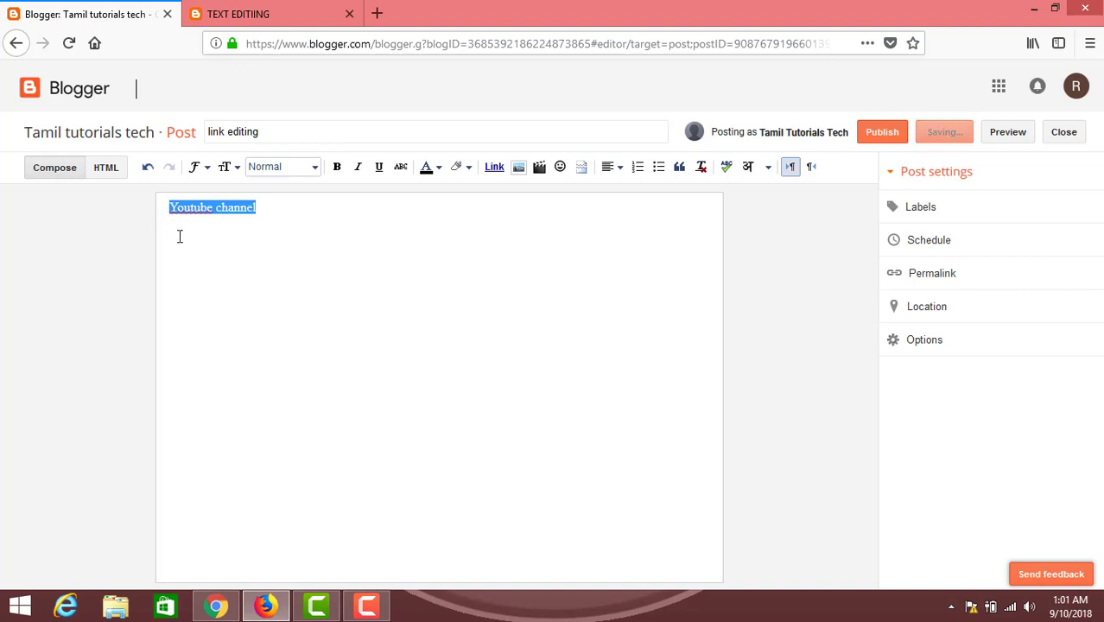
click(498, 173)
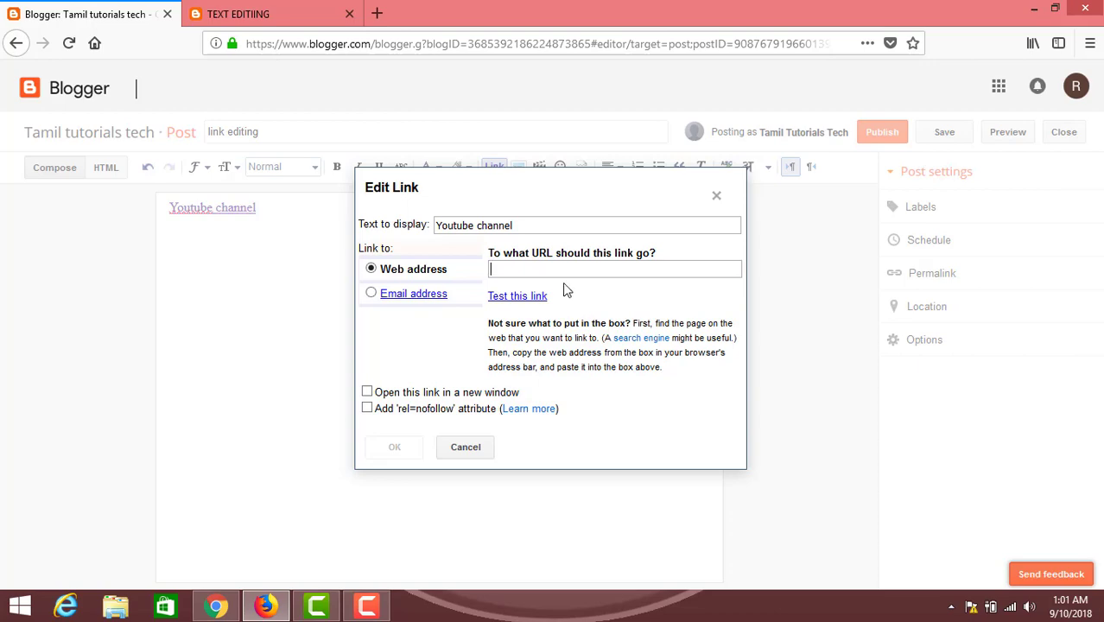
key(alt+Tab)
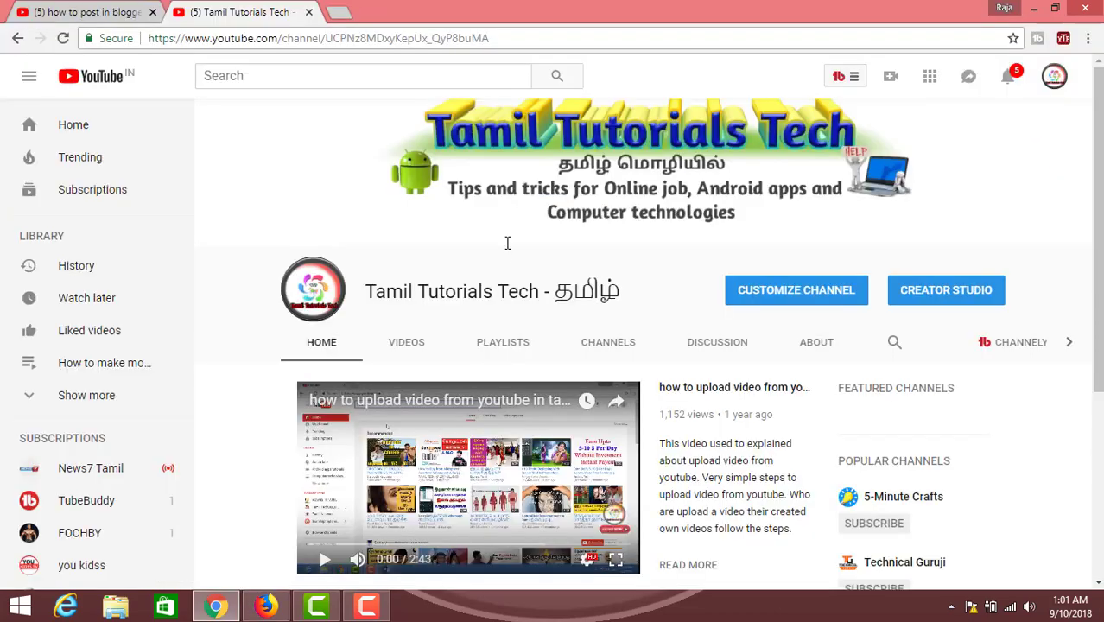
click(488, 38)
key(ctrl+c)
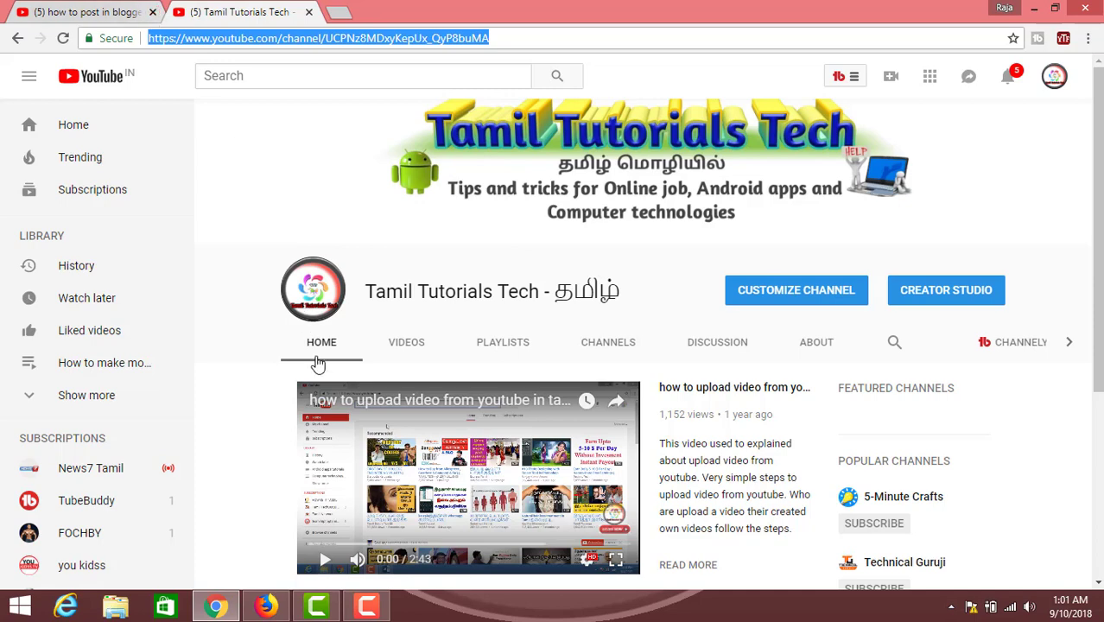
click(266, 604)
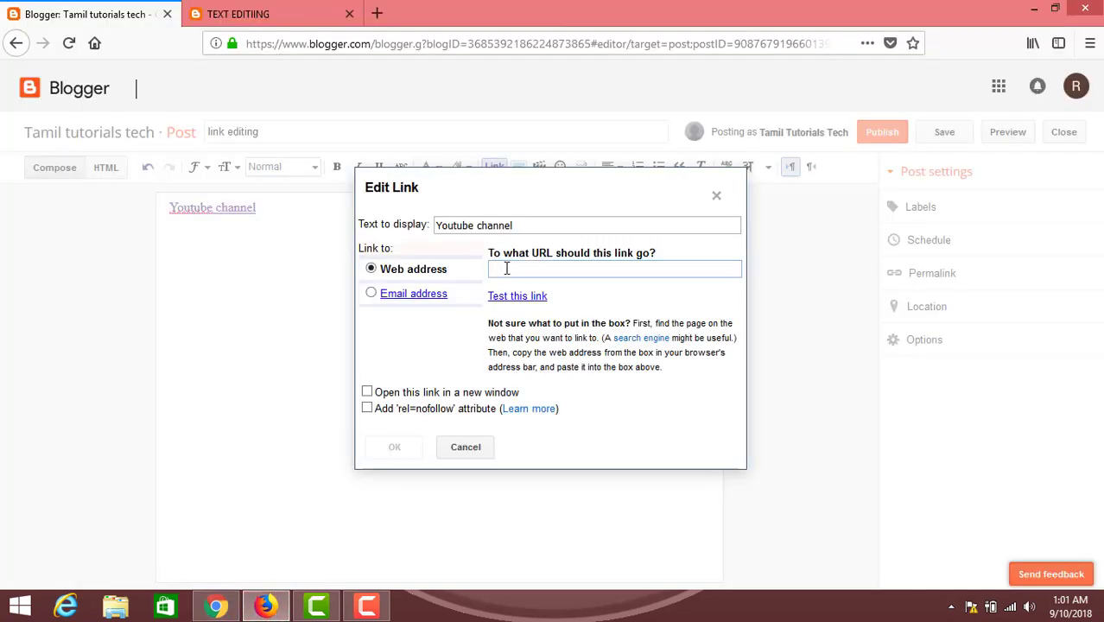
key(ctrl+v)
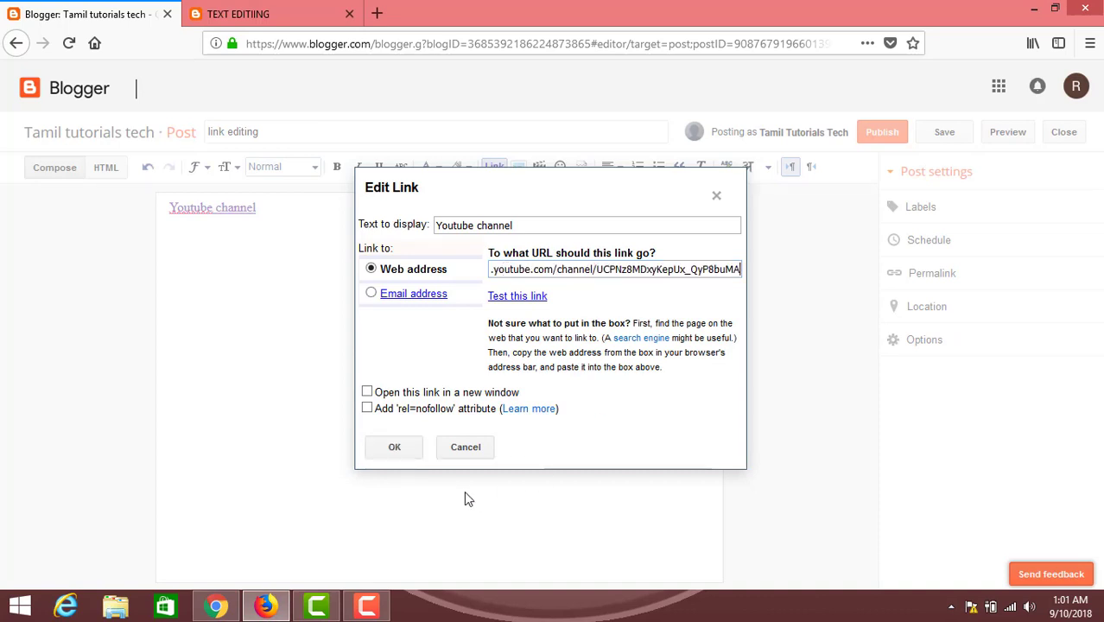
click(394, 448)
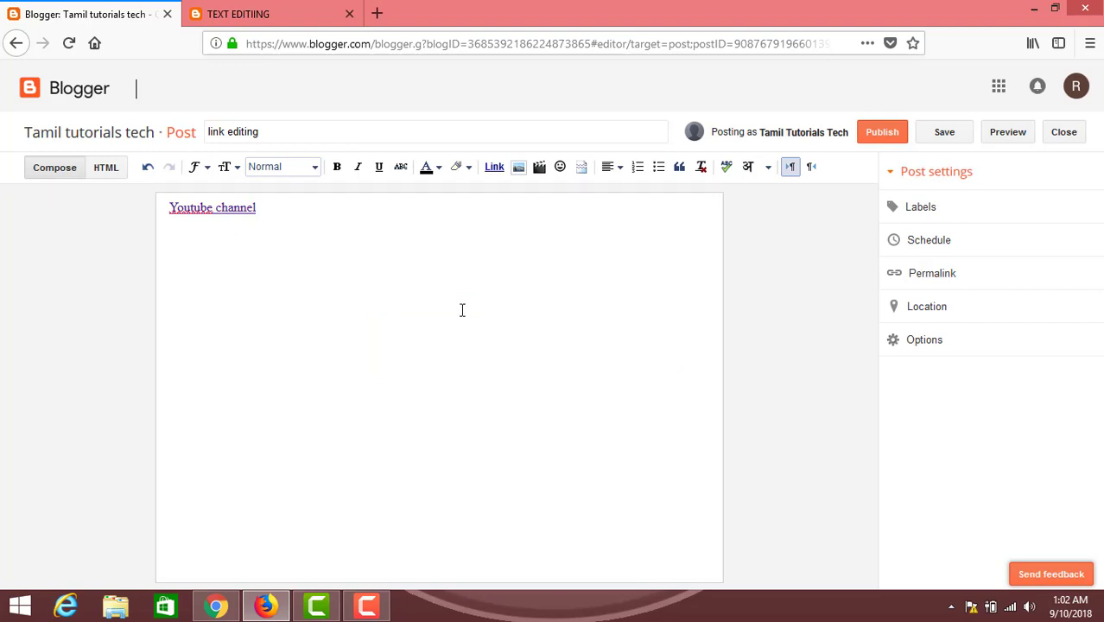
- Publish the "link editing" post, view it on the blog, and test its "Youtube channel" link
click(881, 132)
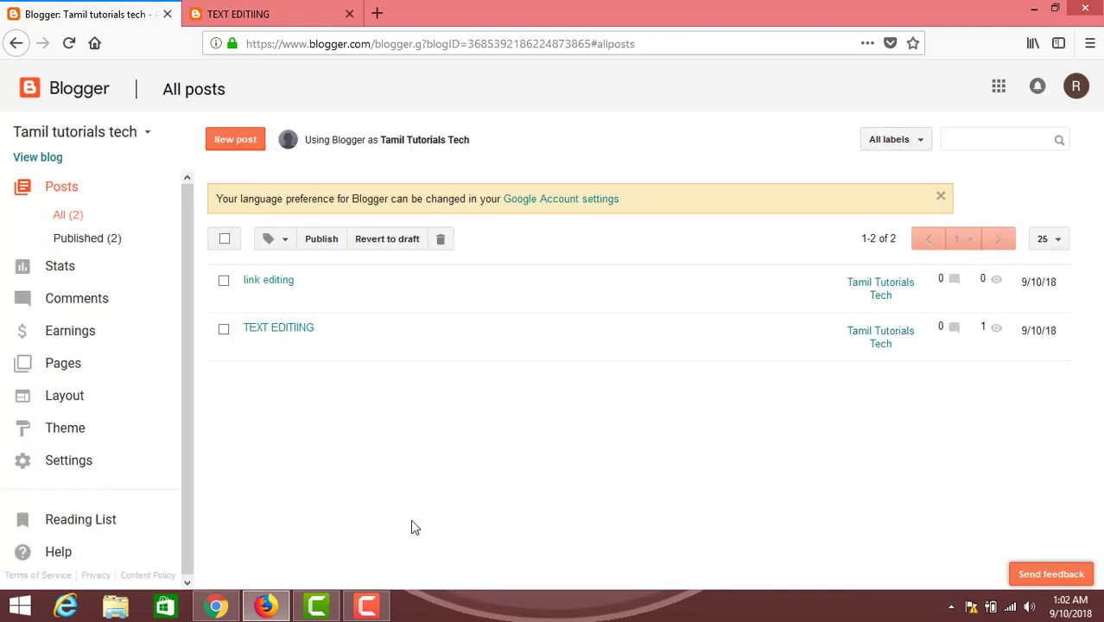
mouse_move(283, 302)
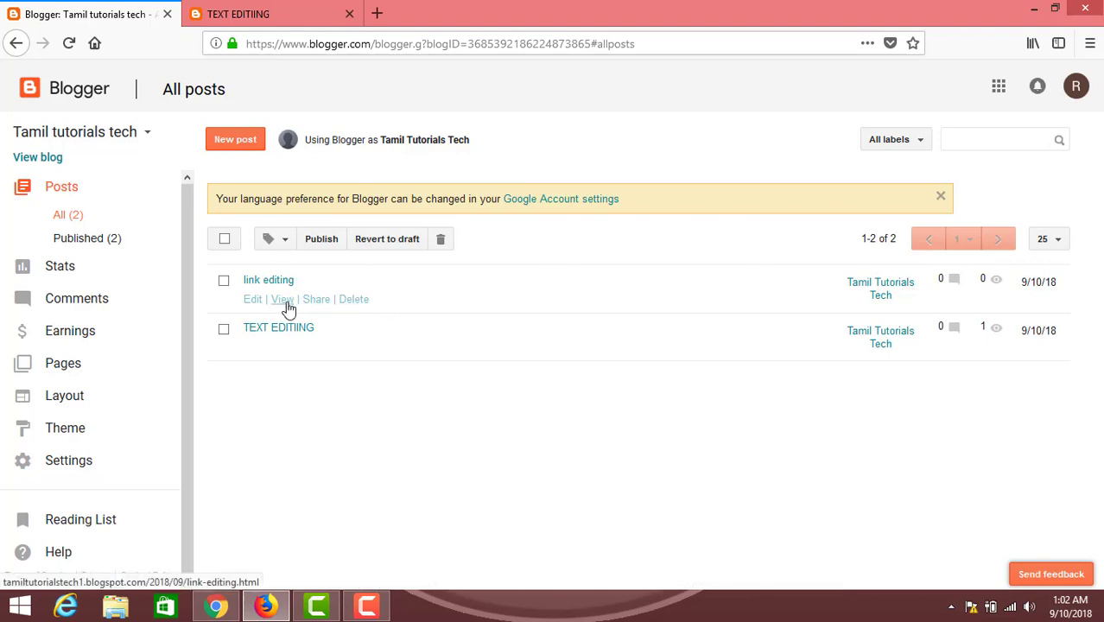
click(285, 307)
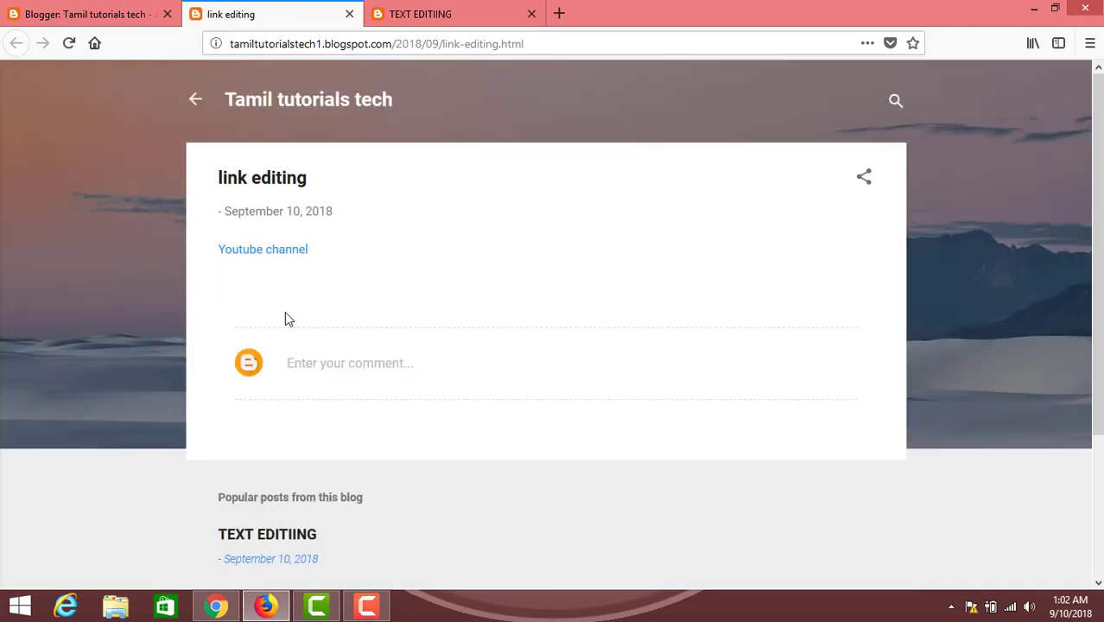
click(275, 251)
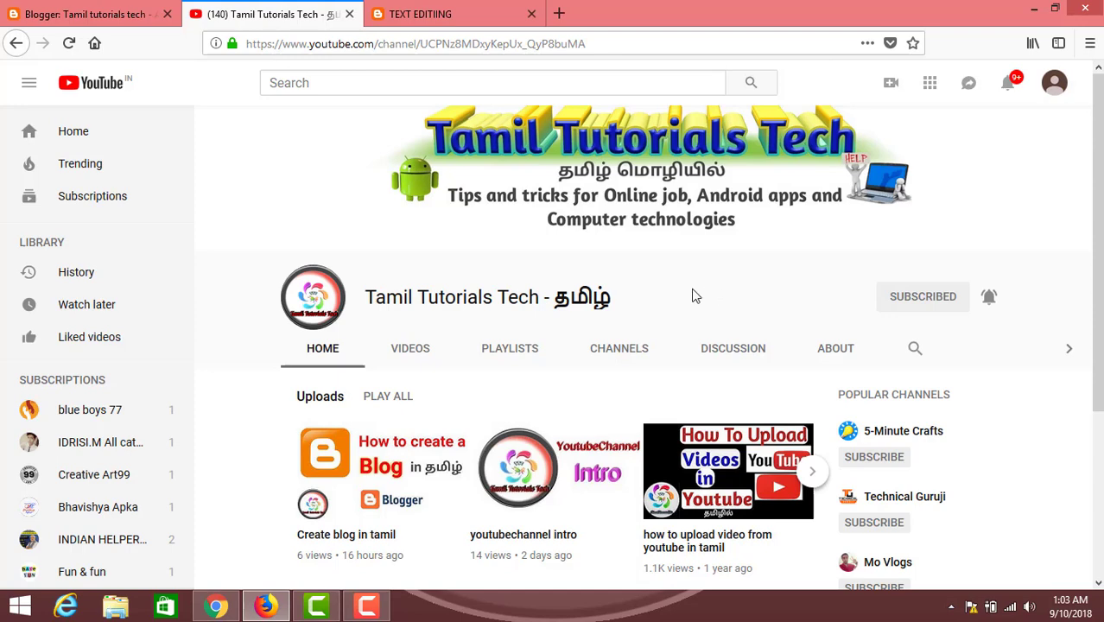
- Return to the Blogger post list and create a new post titled "image inserting"
click(110, 23)
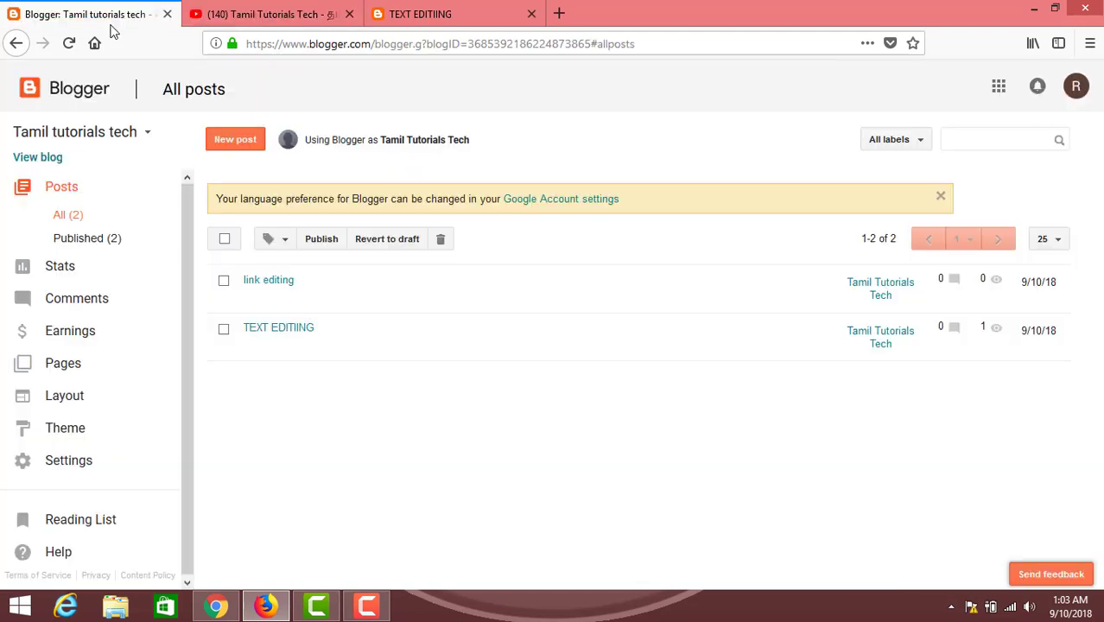
click(243, 147)
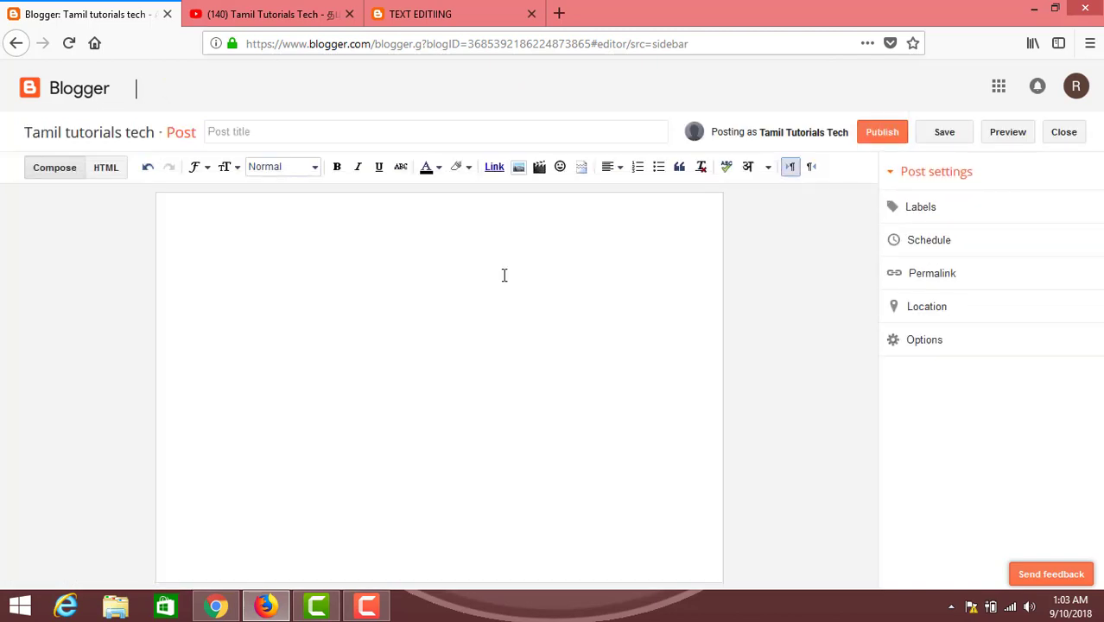
click(330, 130)
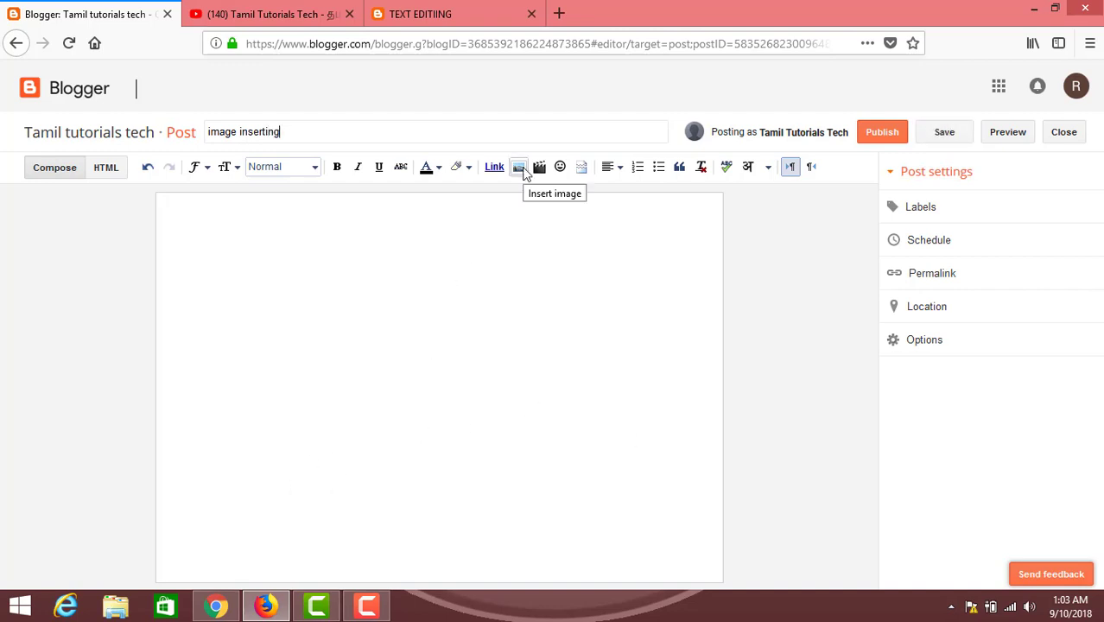
- Insert the PNG image 20180906_011539 from the Desktop into the post body and set its size to Small
click(521, 169)
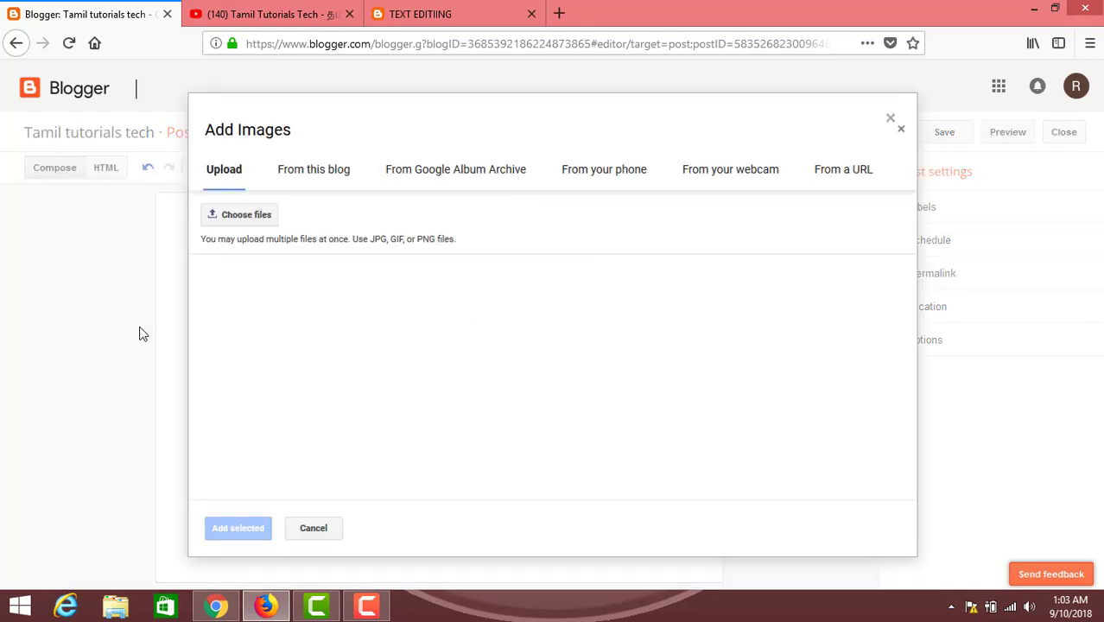
click(259, 217)
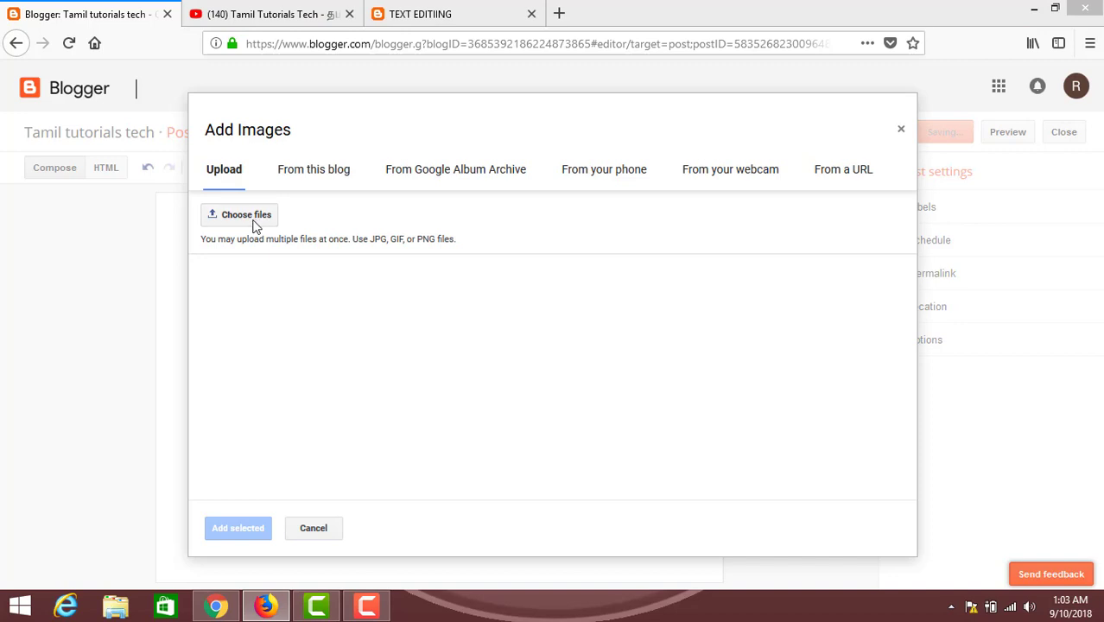
drag(540, 143, 539, 251)
click(234, 251)
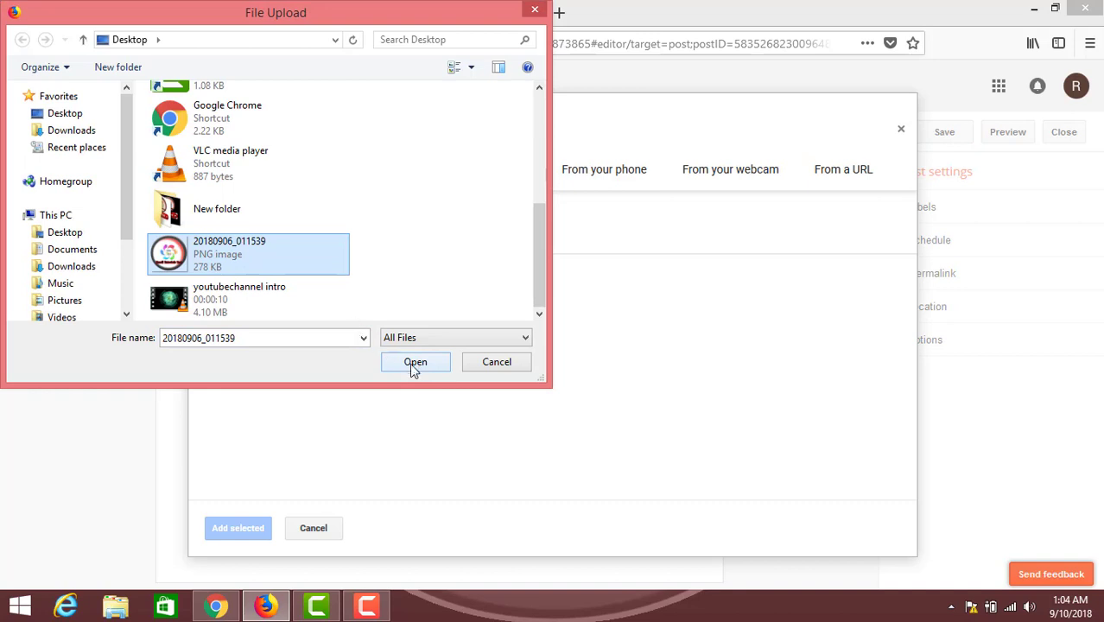
click(409, 362)
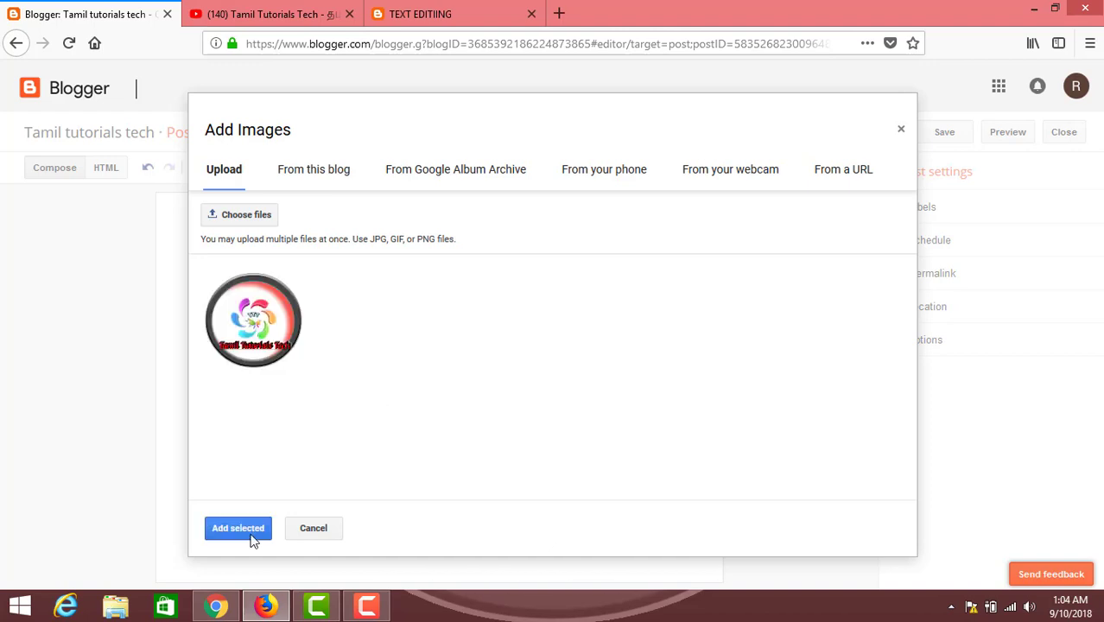
click(237, 527)
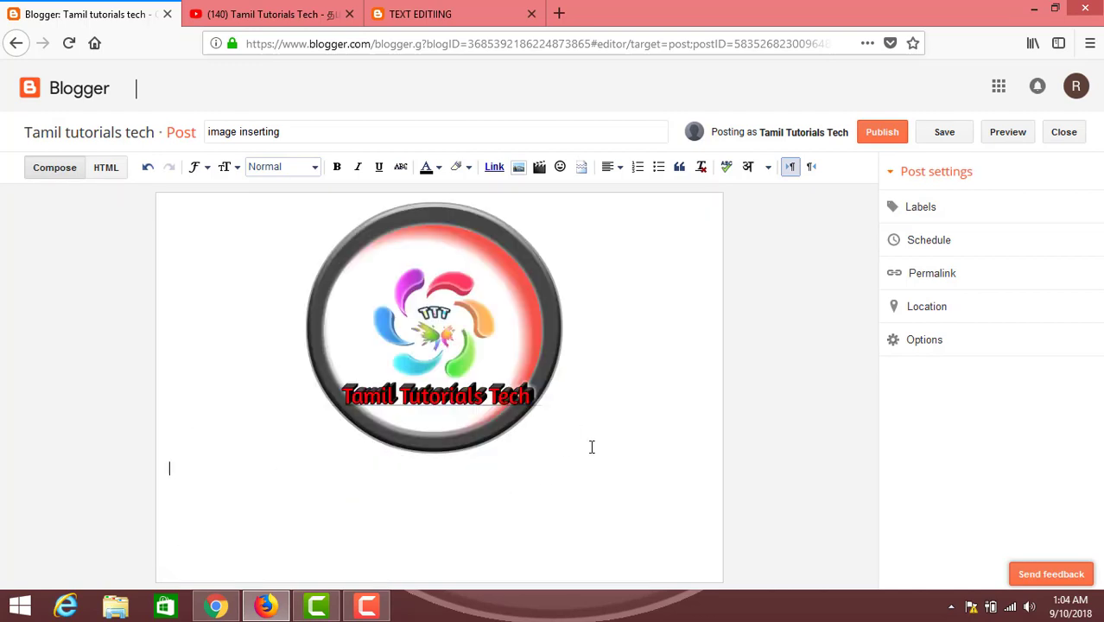
click(459, 393)
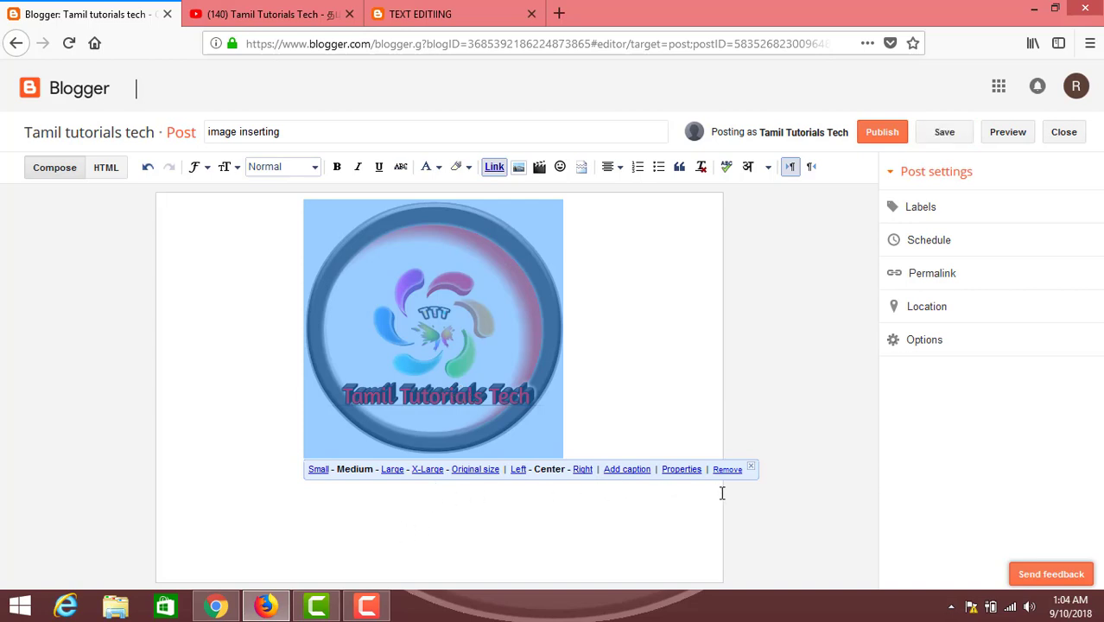
click(319, 470)
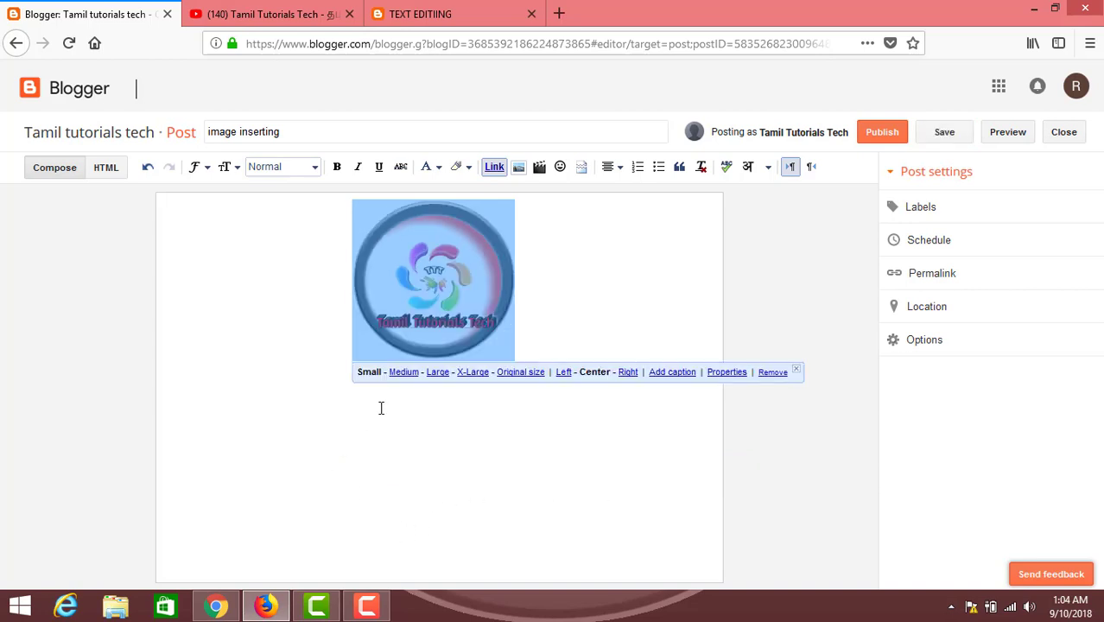
- Try the Medium, Large and Original size settings on the inserted image
click(407, 373)
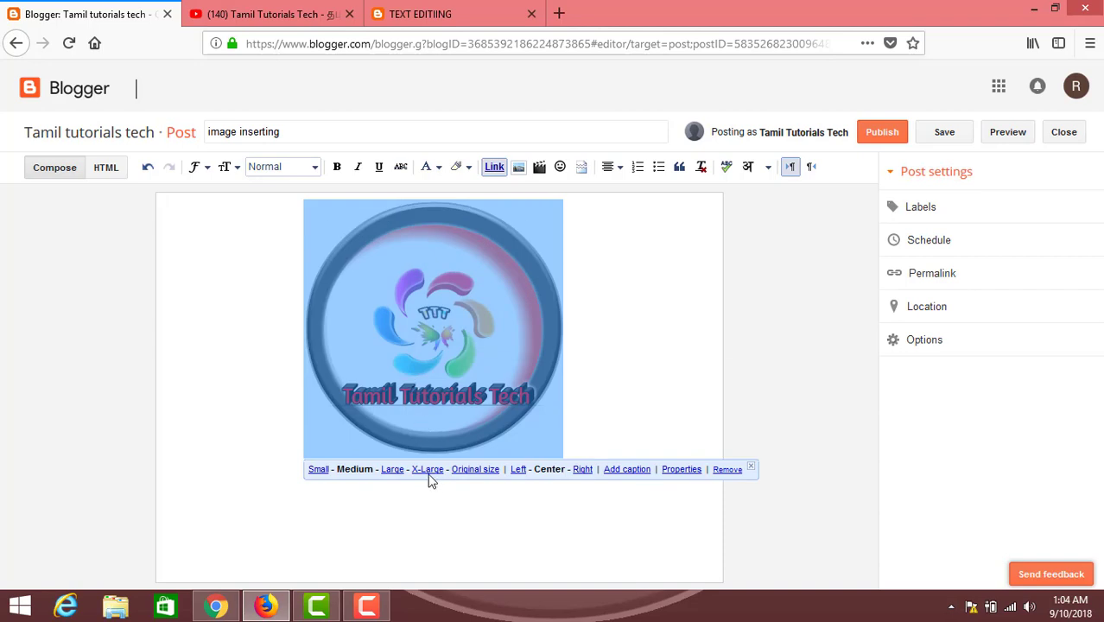
click(390, 472)
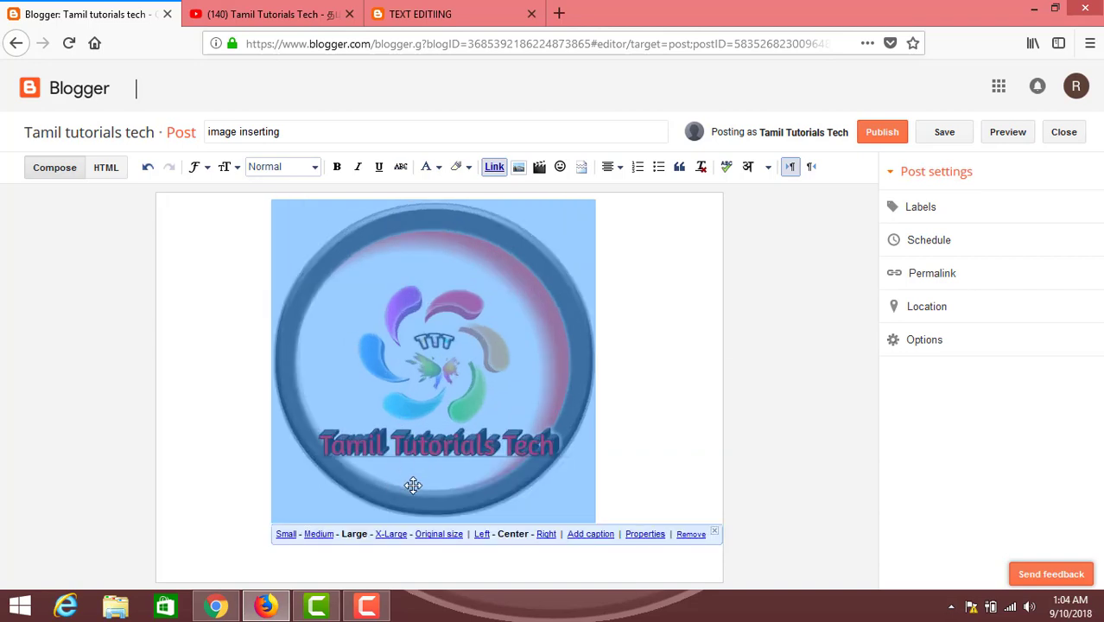
click(434, 534)
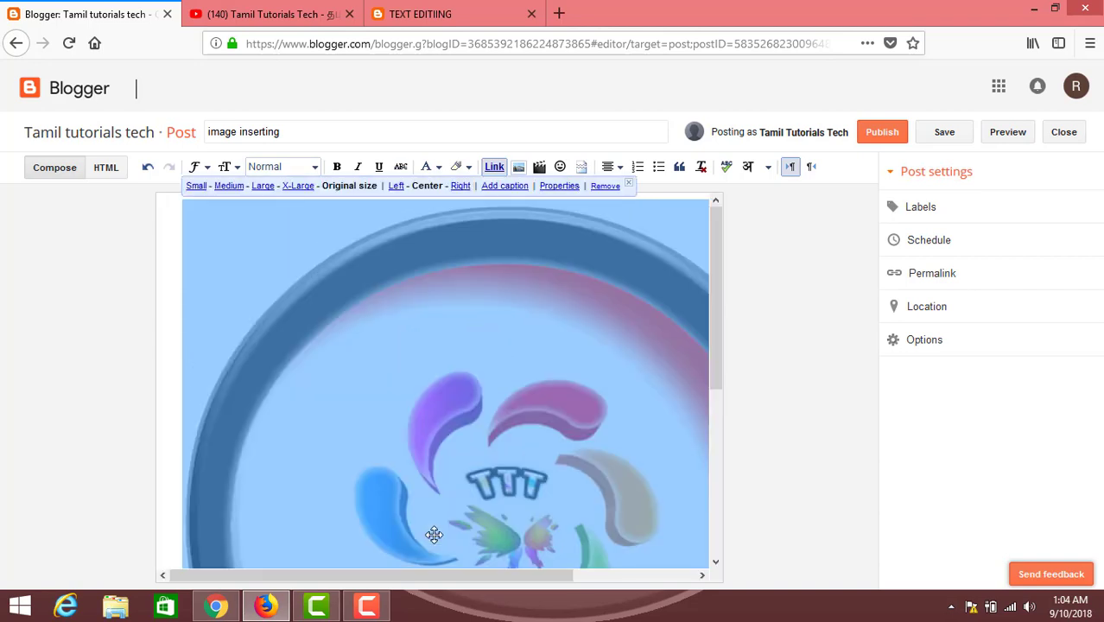
- Set the image size back to Small and align the image Left in the post body
scroll(428, 504, down, 5)
scroll(427, 504, down, 1)
click(199, 552)
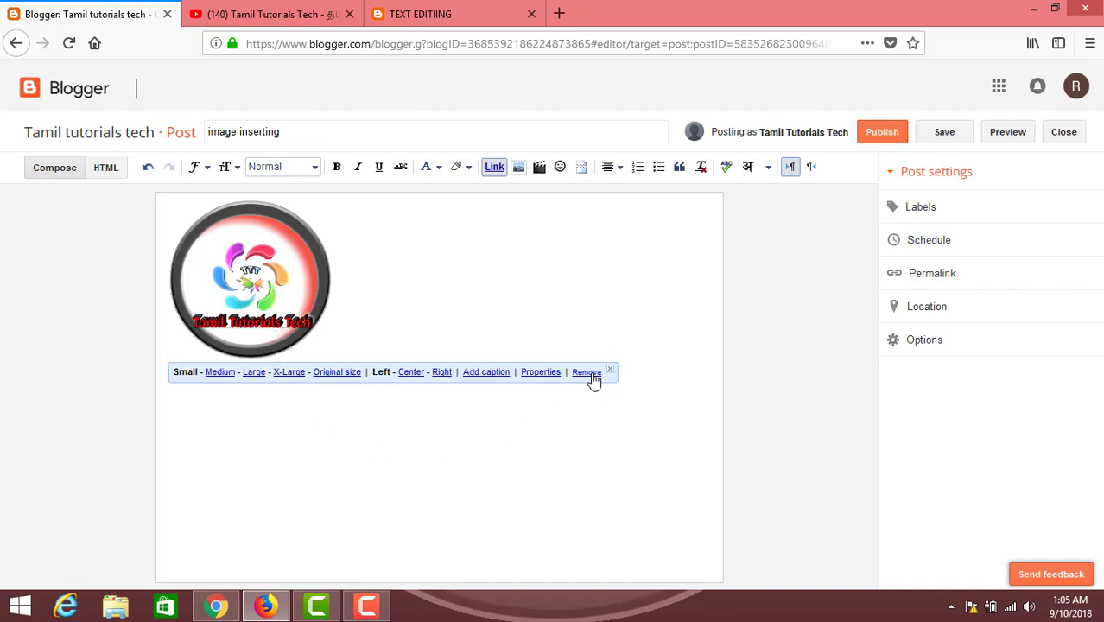
click(467, 312)
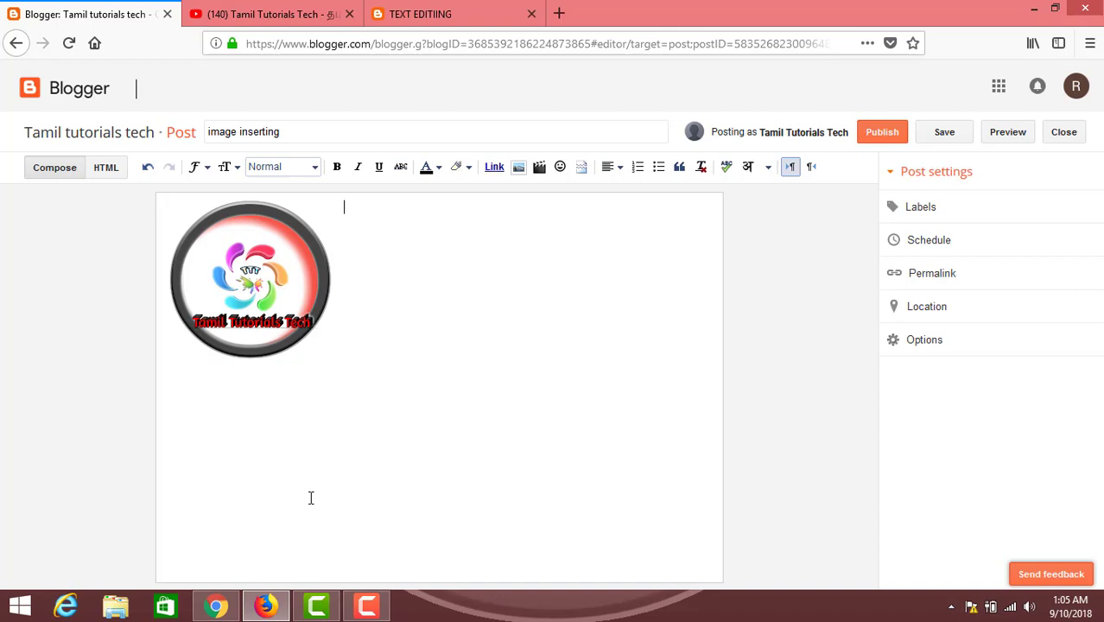
- Publish the "image inserting" post, check it on the blog, and return to the Blogger post list
click(872, 131)
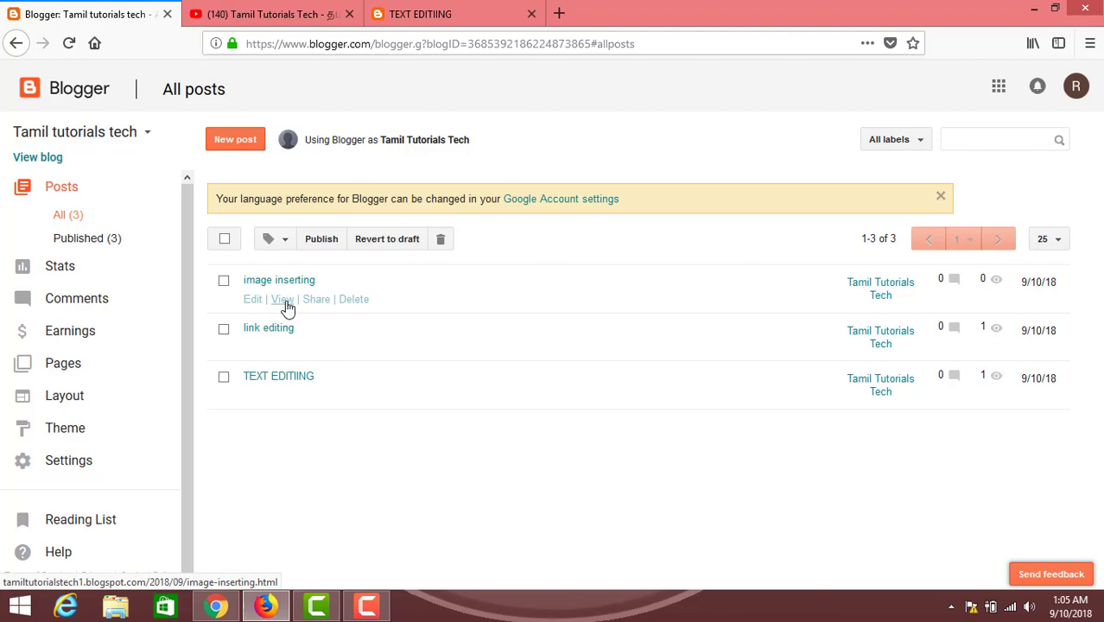
click(283, 299)
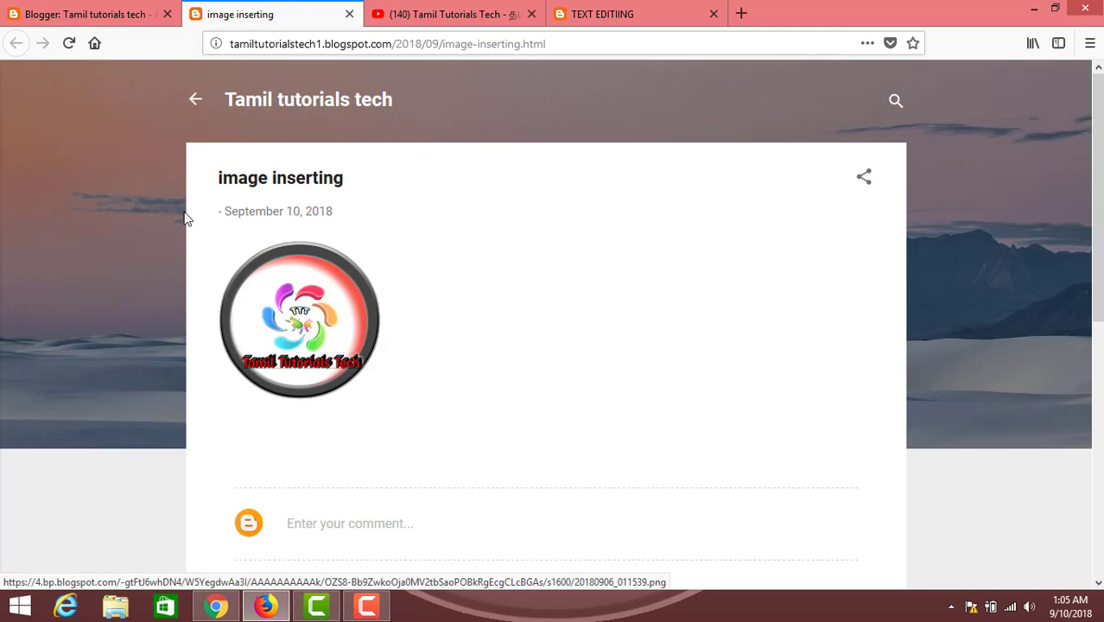
key(ctrl+shift+Tab)
- Create a new post titled "insert video"
click(241, 140)
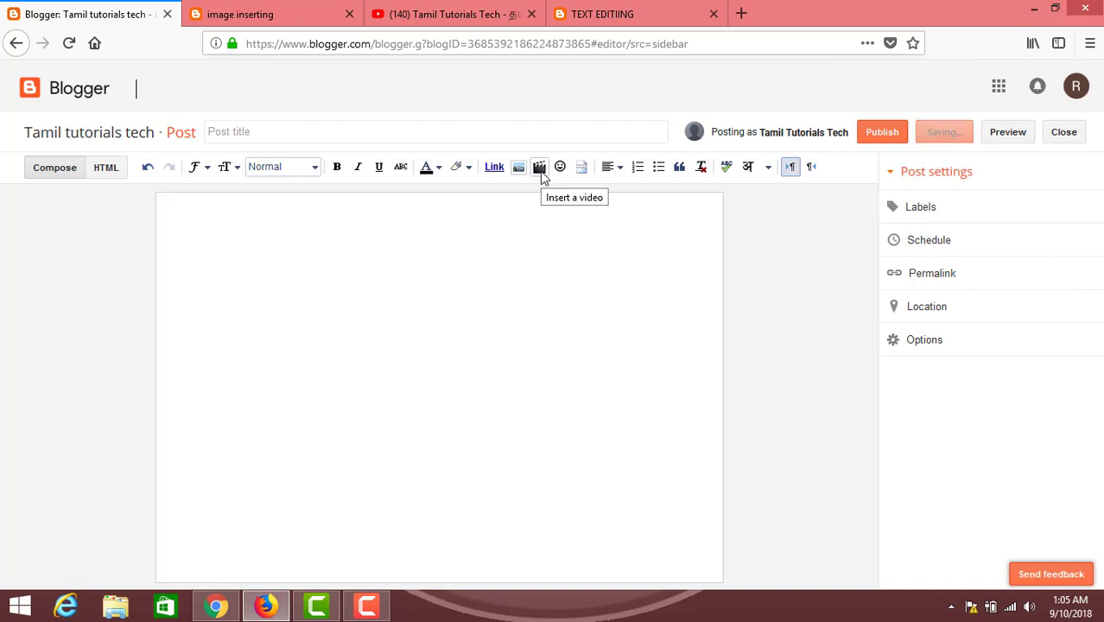
click(282, 133)
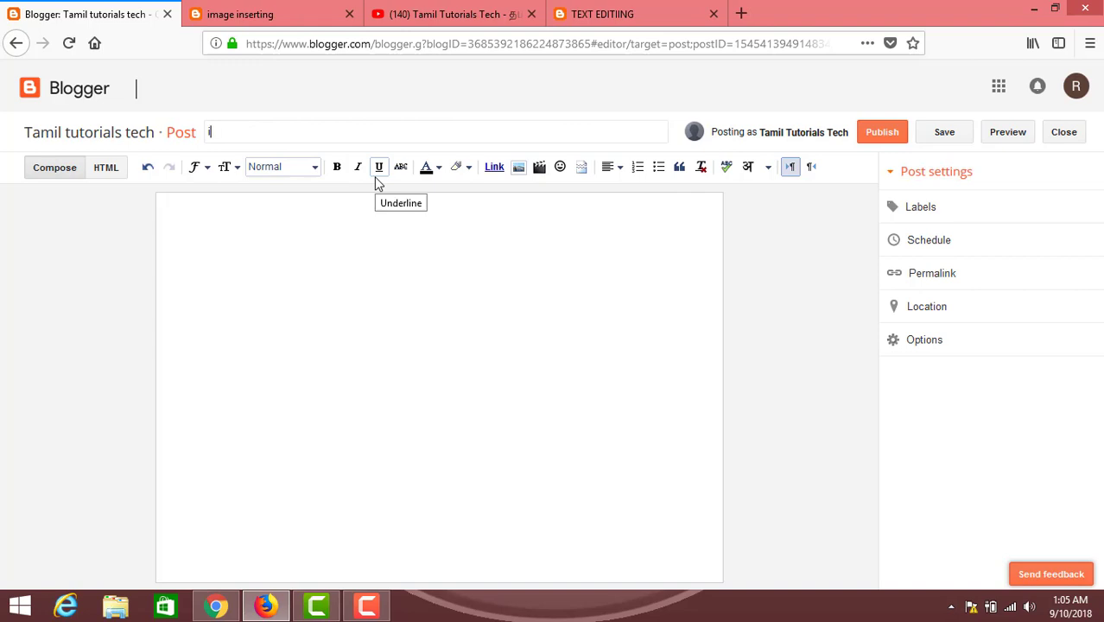
text(insert video)
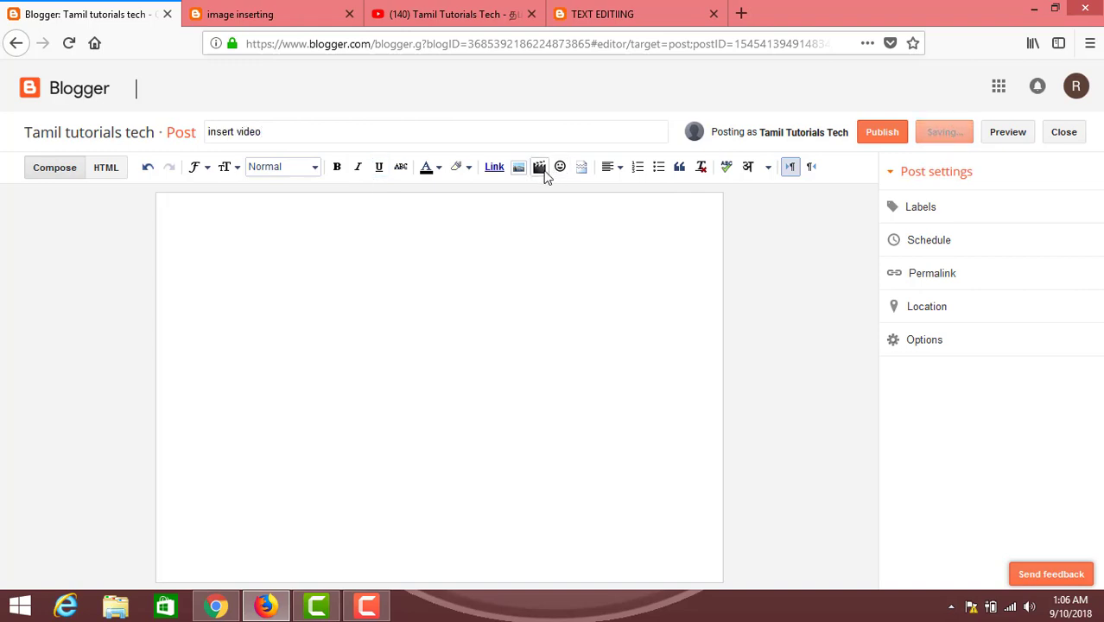
- Upload the video file "youtubechannel intro" from the Desktop and insert it into the post body
click(542, 172)
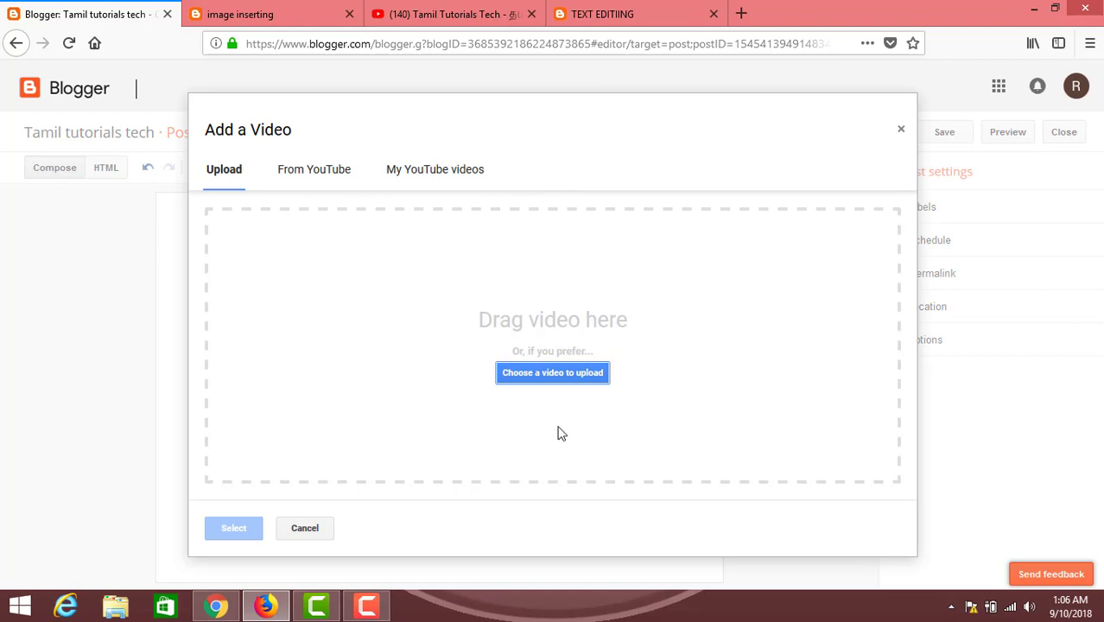
click(567, 374)
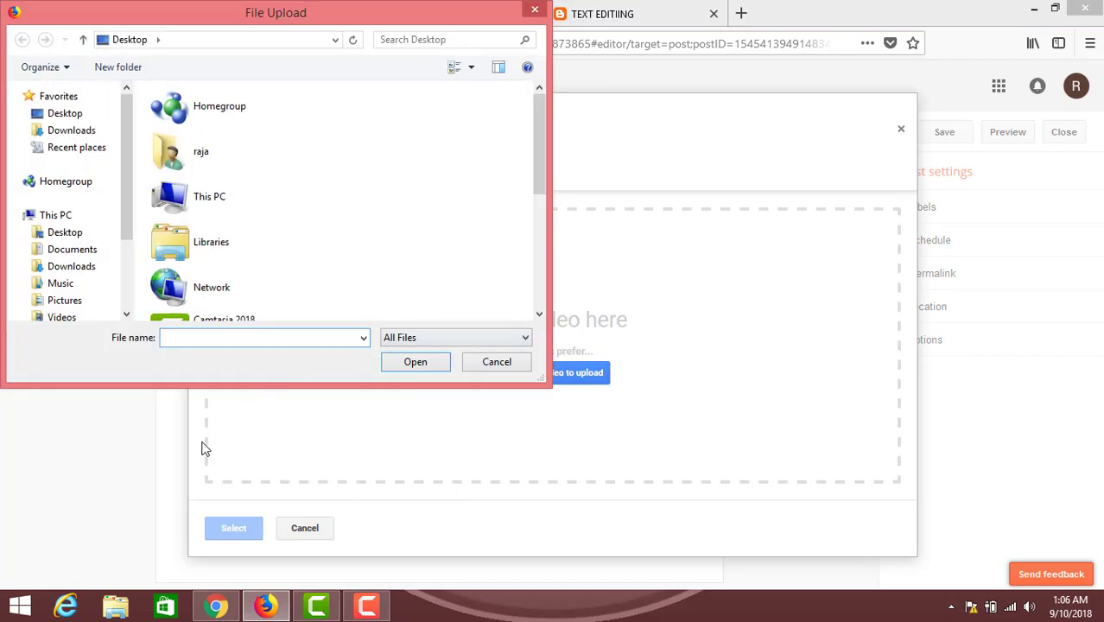
drag(533, 138, 538, 253)
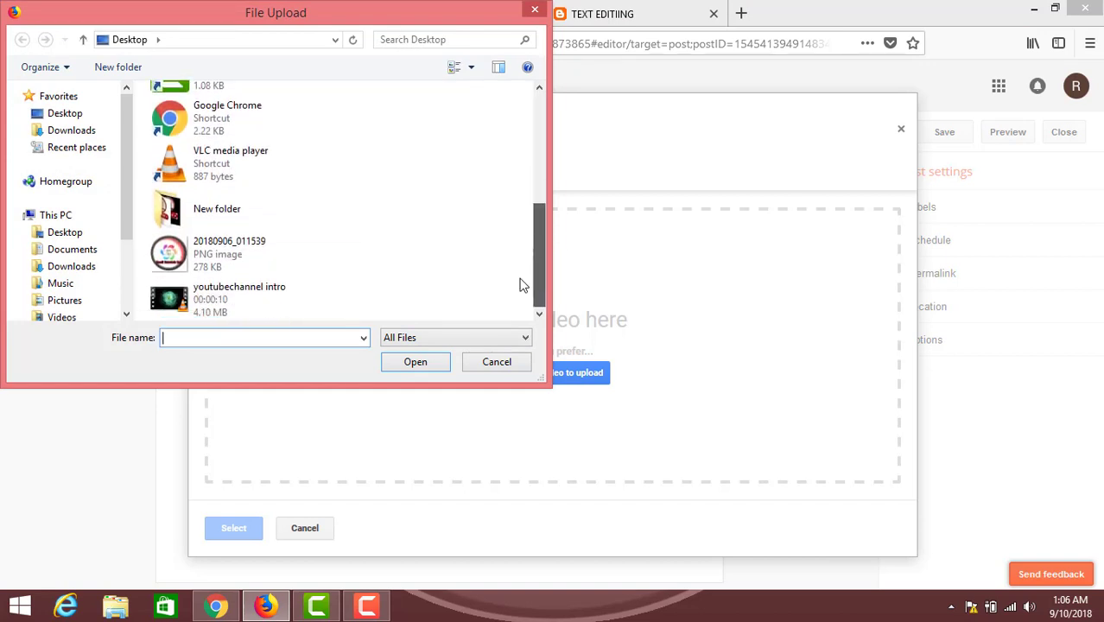
click(299, 296)
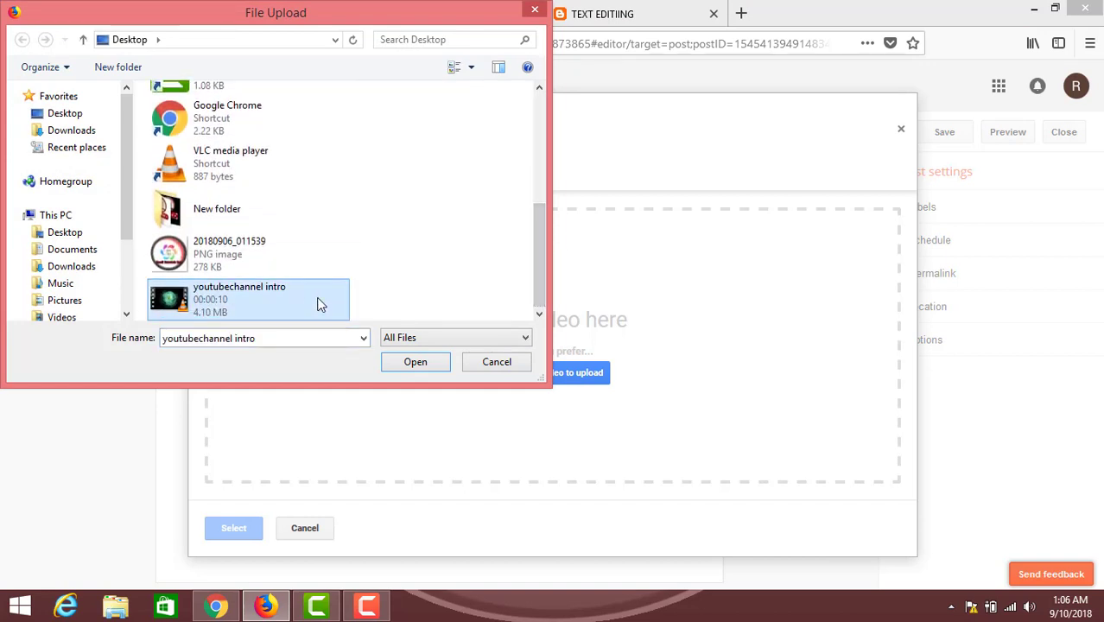
click(415, 363)
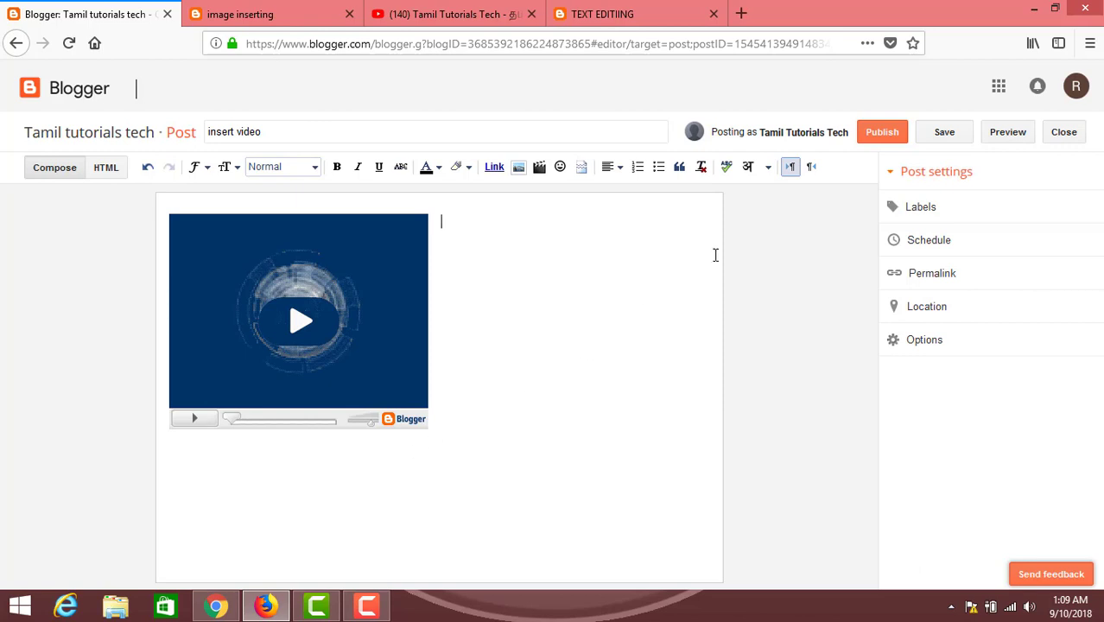
- Publish the "insert video" post and test its video playback on the blog, ending back at the post list
click(883, 134)
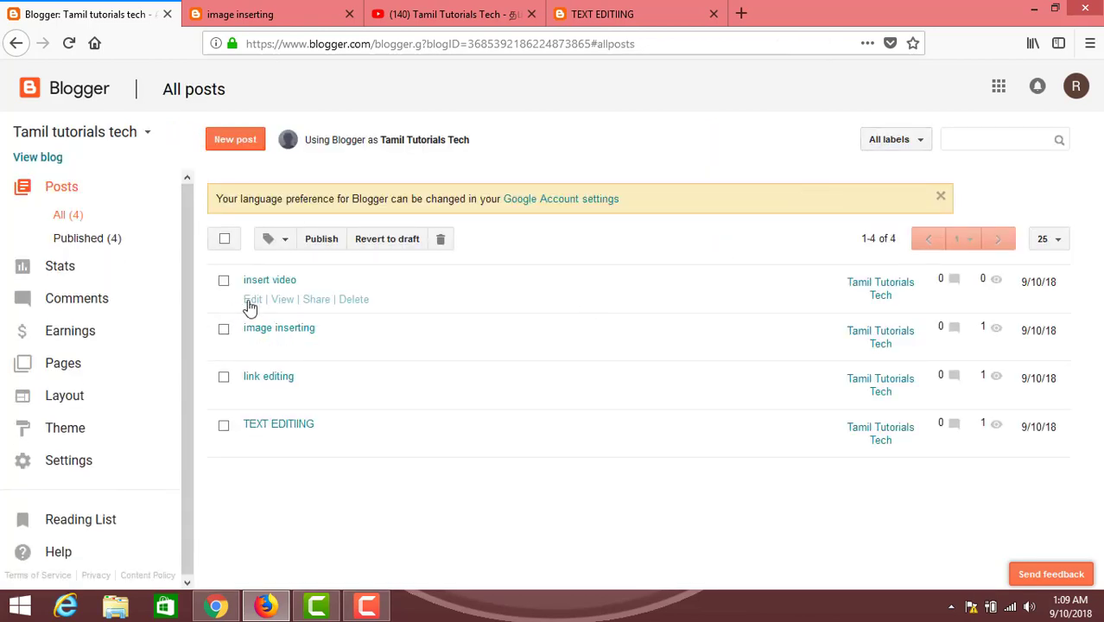
click(284, 301)
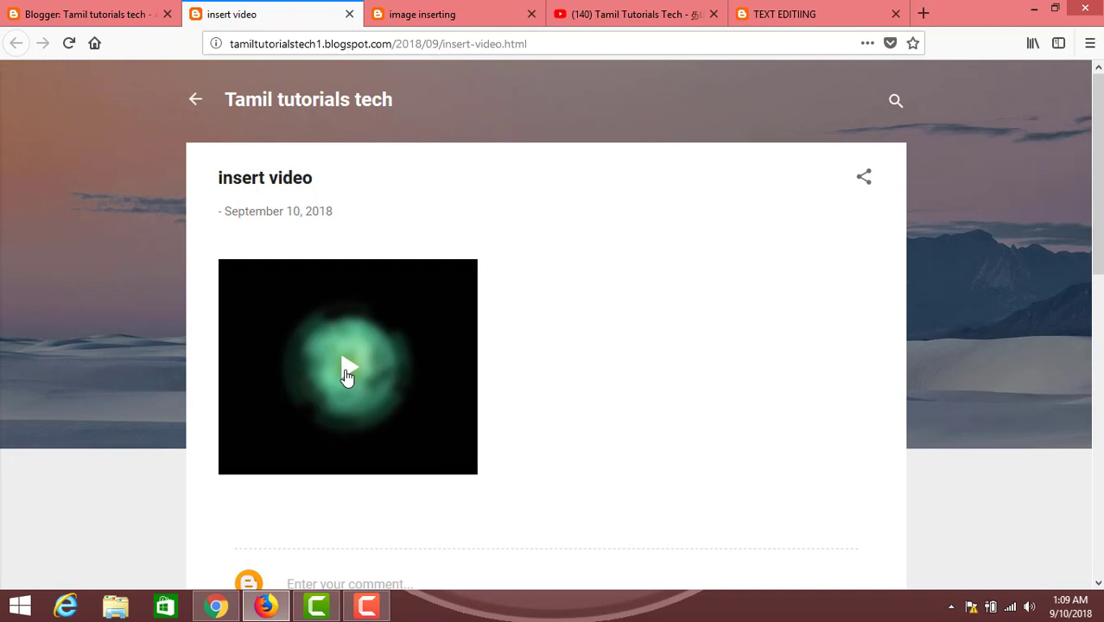
click(347, 375)
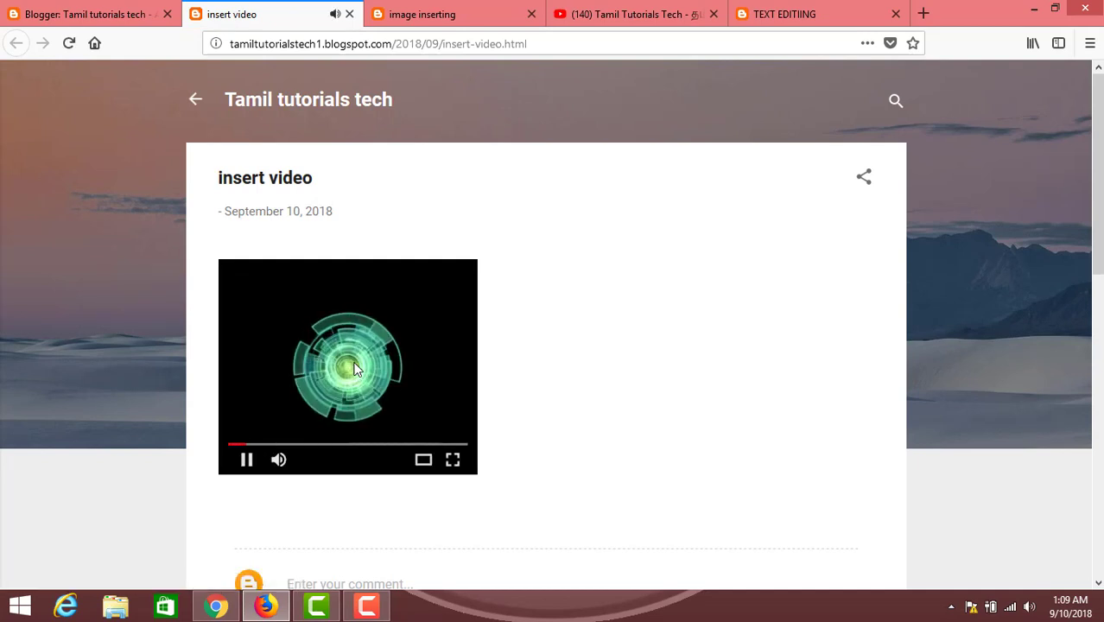
click(246, 458)
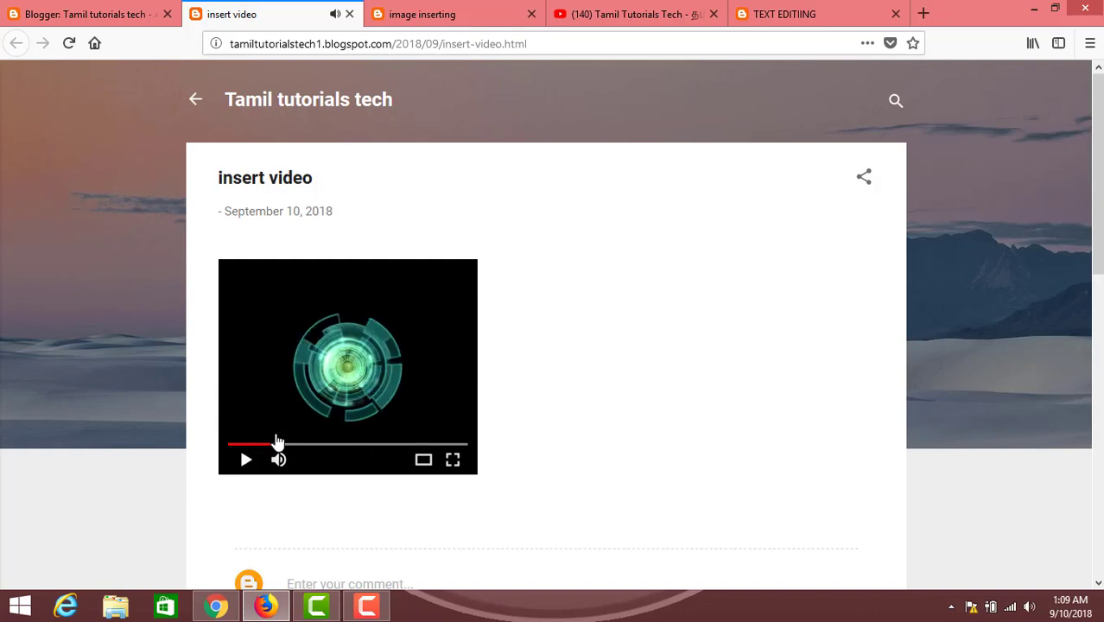
click(108, 15)
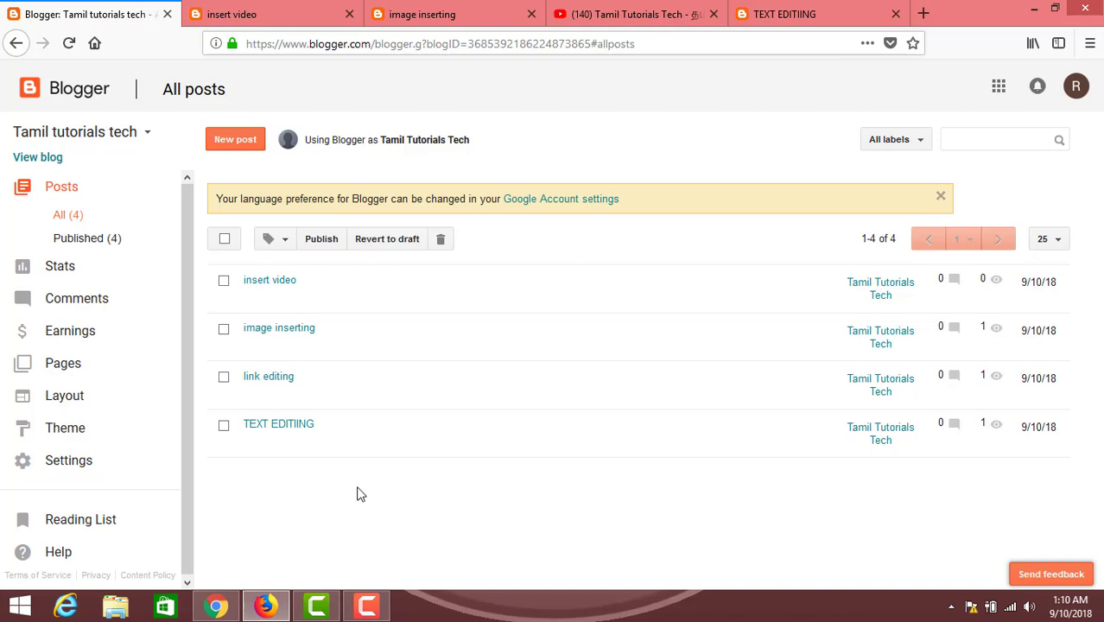
- View the blog's home page, open the full "insert video" post from it, and return to the home page
click(39, 158)
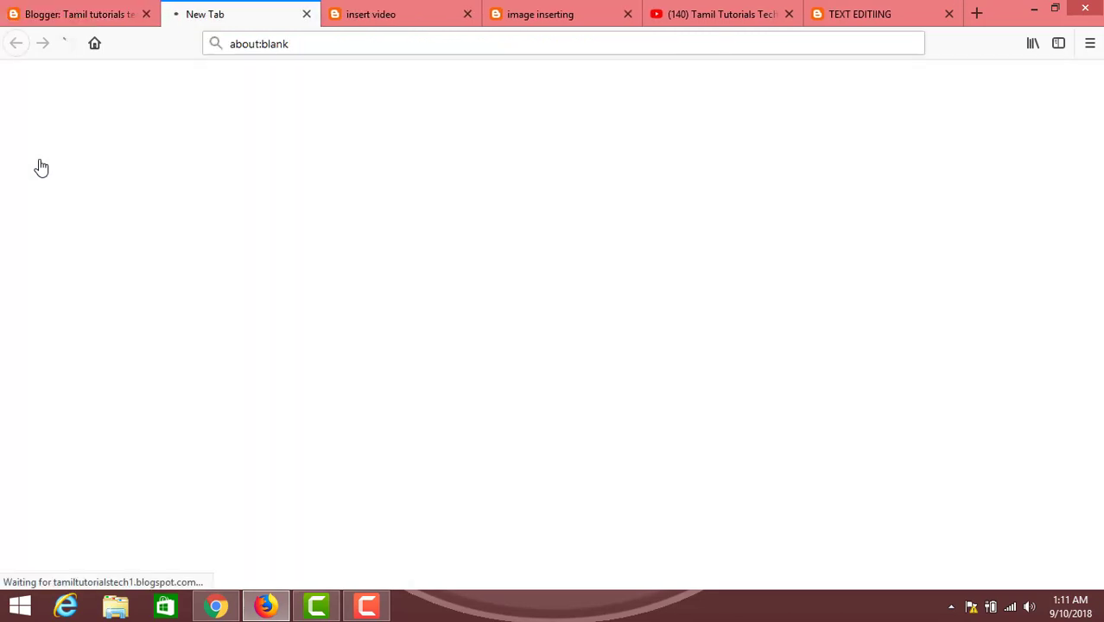
scroll(910, 345, down, 1)
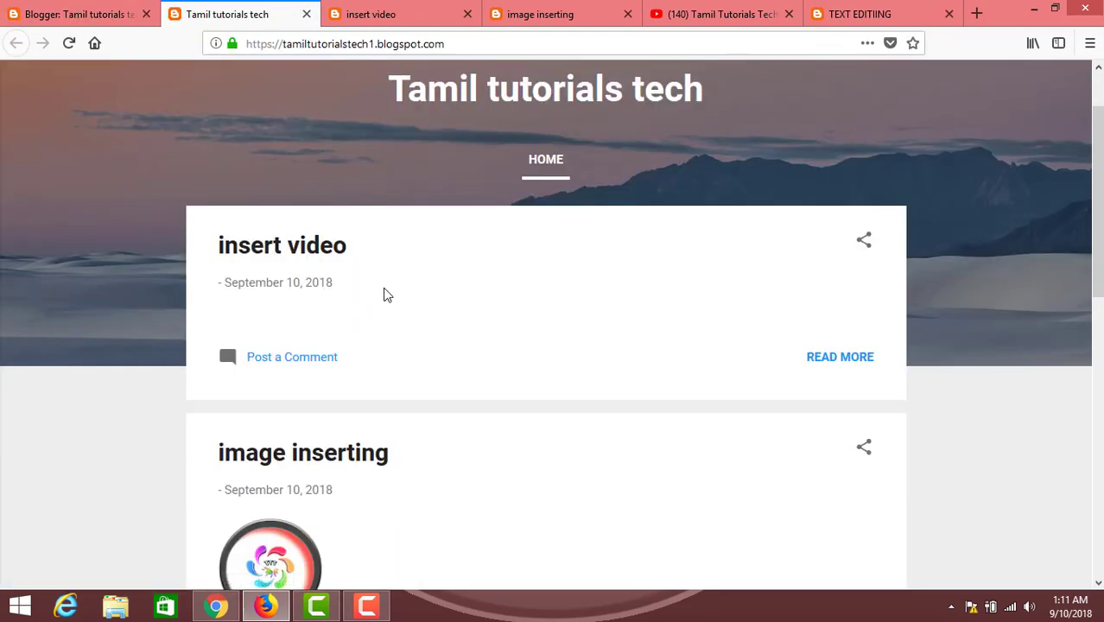
click(837, 360)
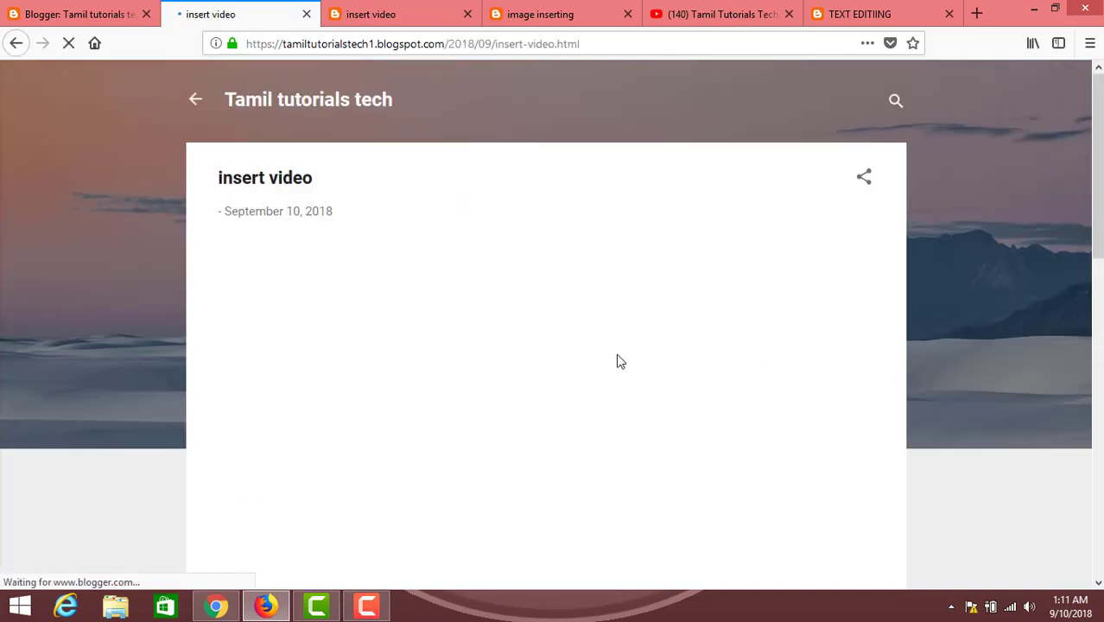
scroll(529, 341, down, 3)
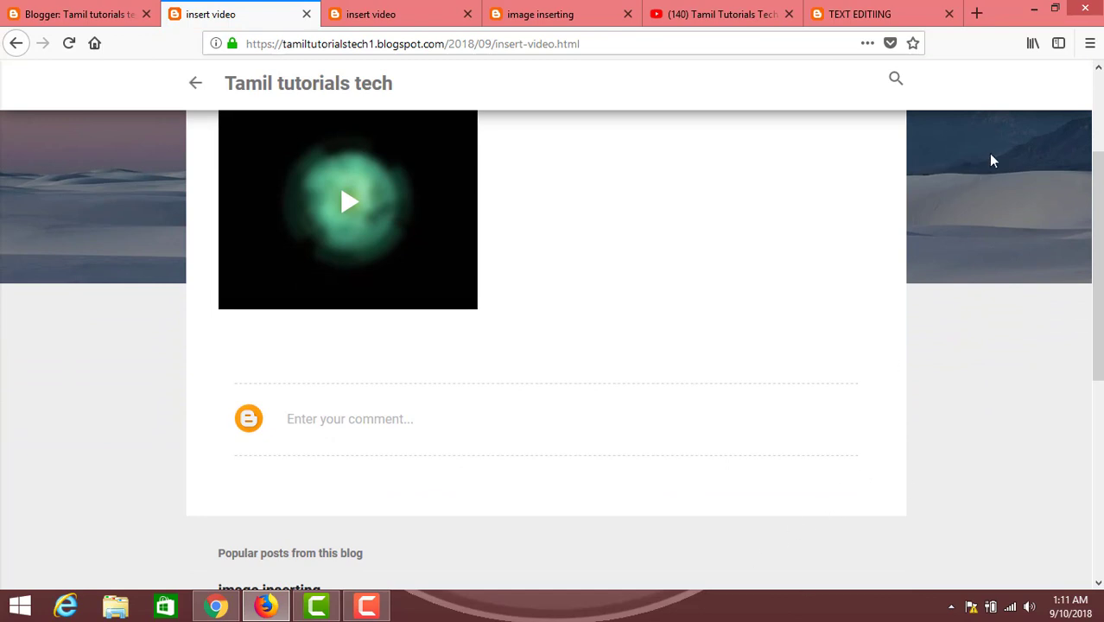
click(195, 84)
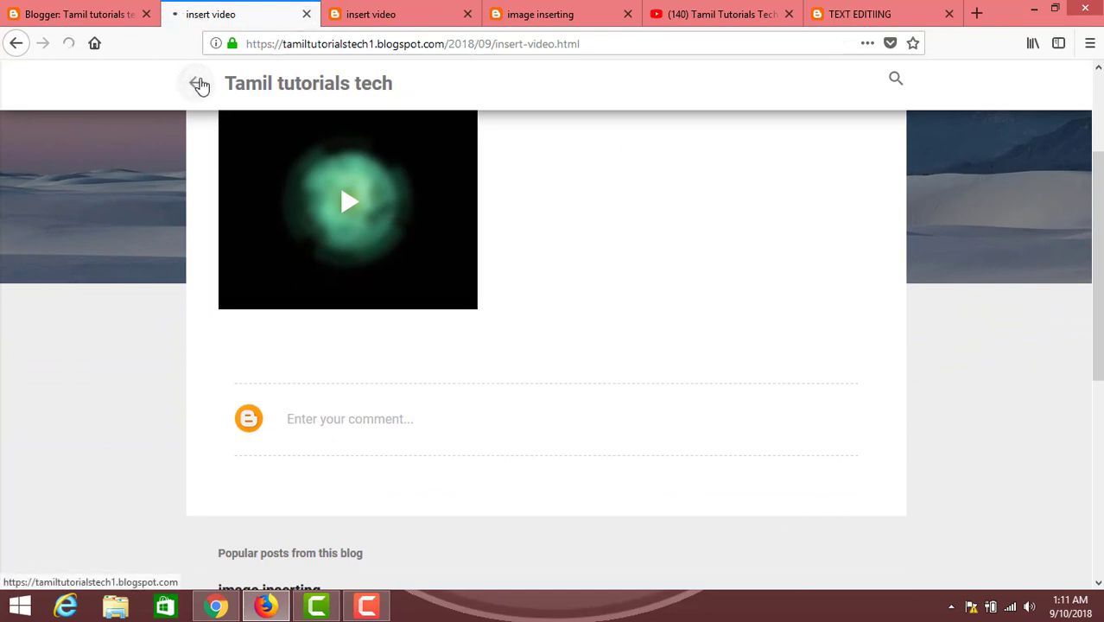
- Review the remaining posts on the blog's home page and test the "Youtube channel" link in the "link editing" post
scroll(511, 306, down, 3)
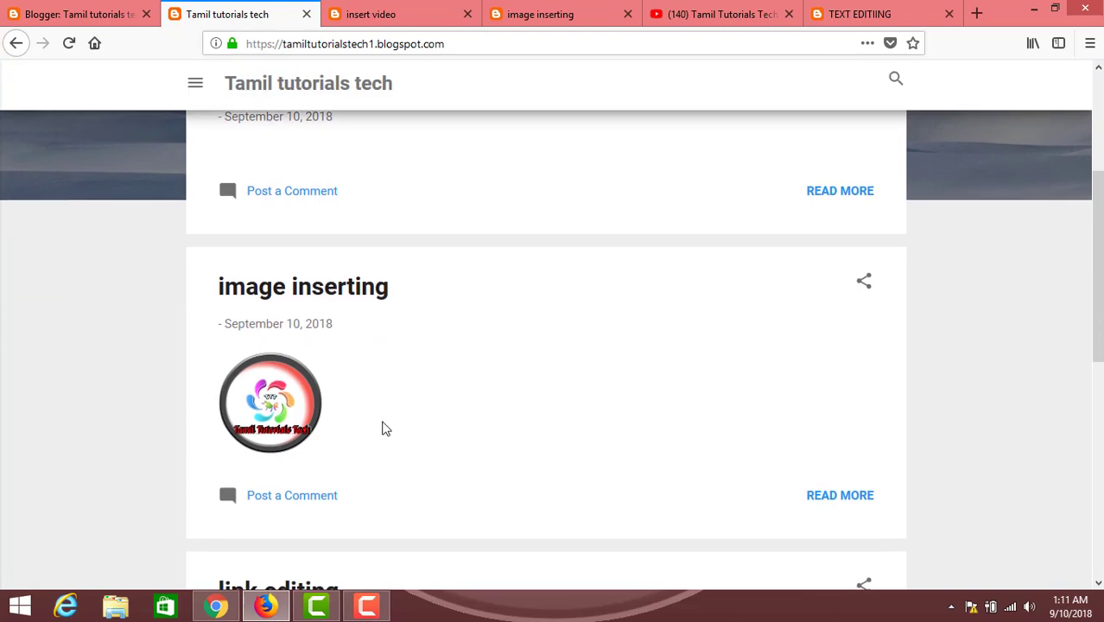
scroll(382, 426, down, 5)
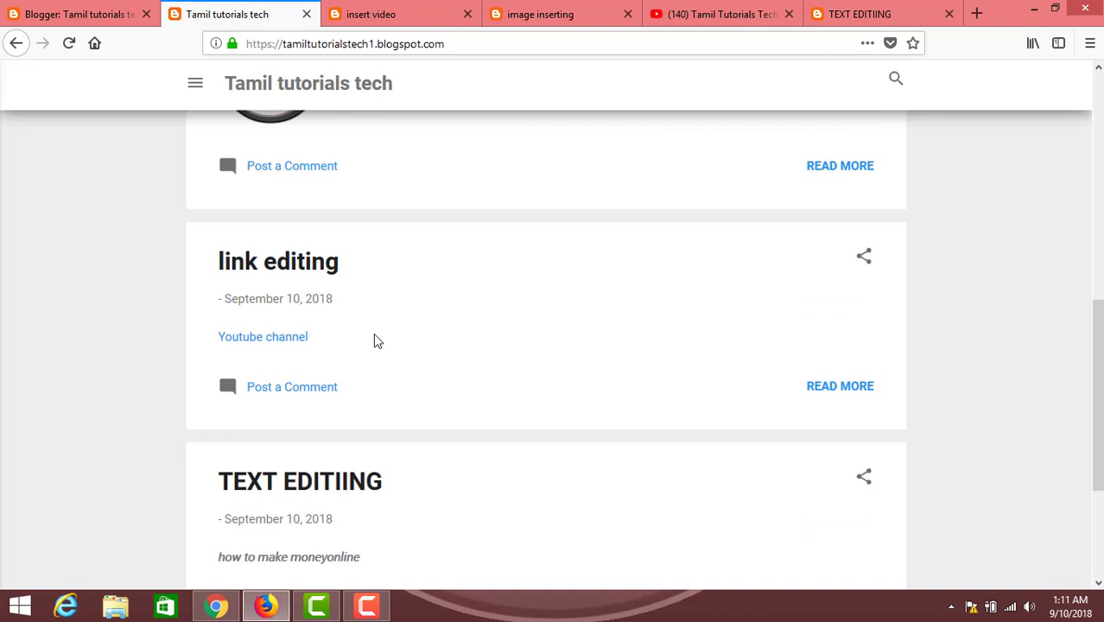
click(280, 344)
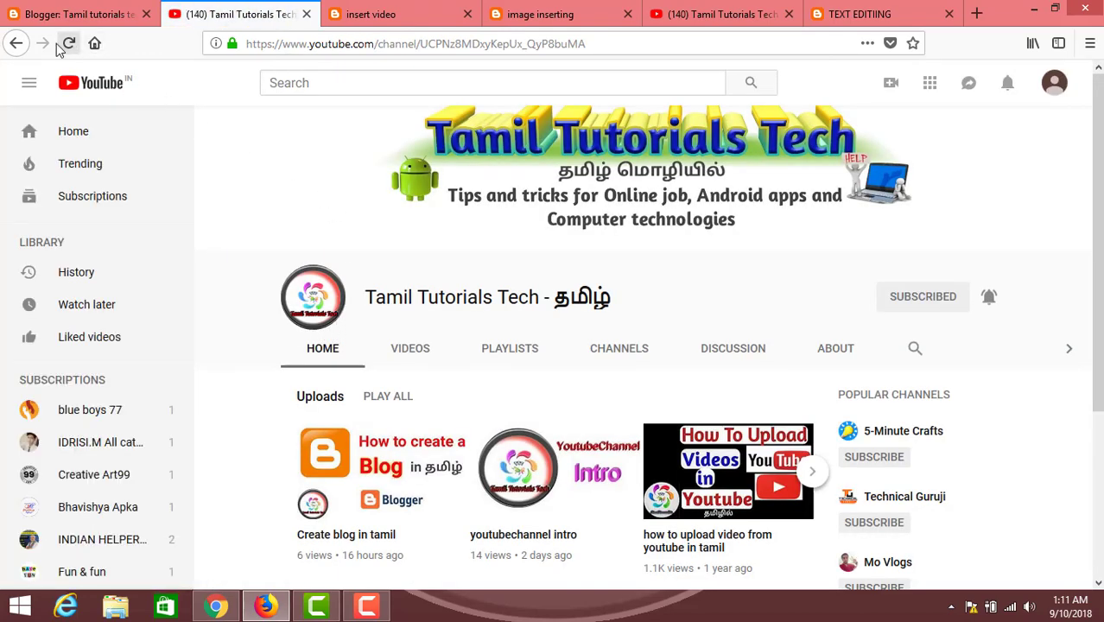
click(16, 43)
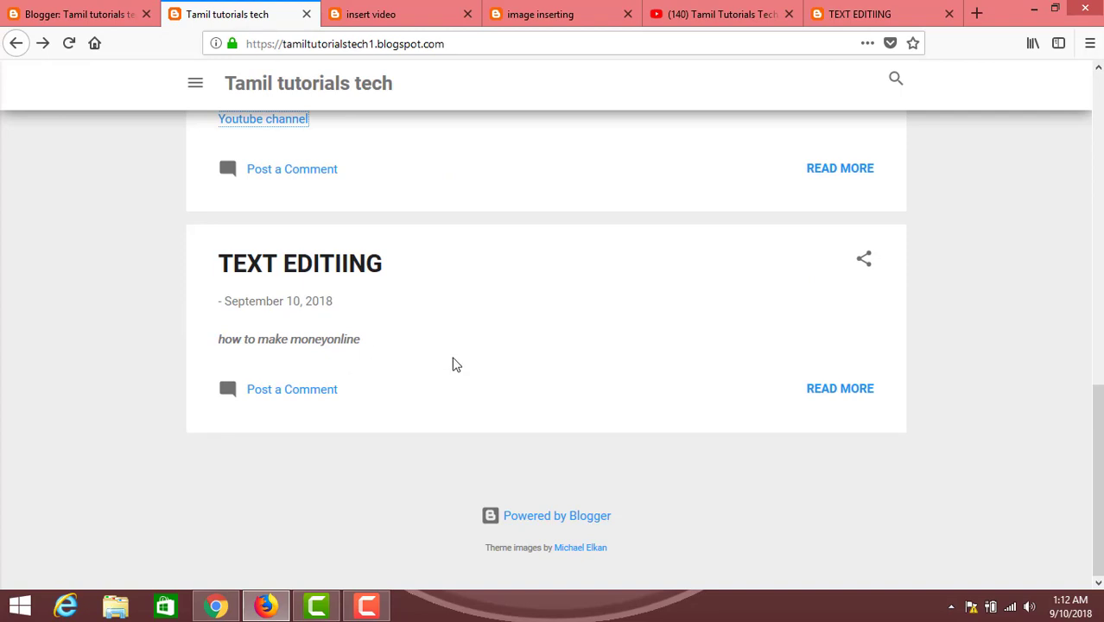
scroll(455, 363, up, 10)
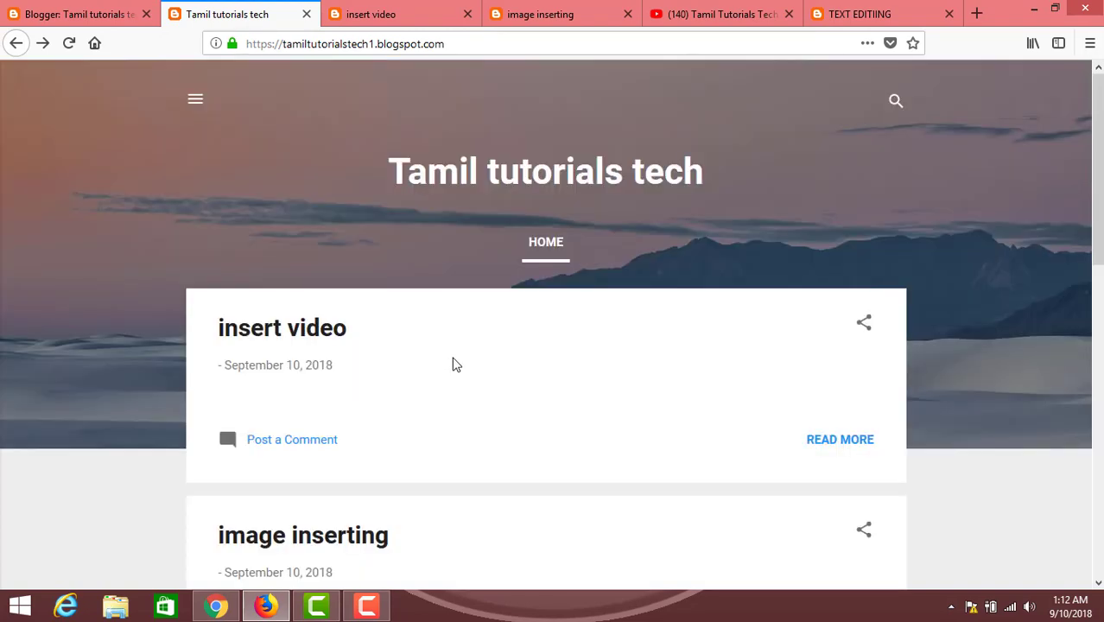
- Open the "insert video" post for editing from the Blogger post list, preview it, and return to Blogger
click(87, 15)
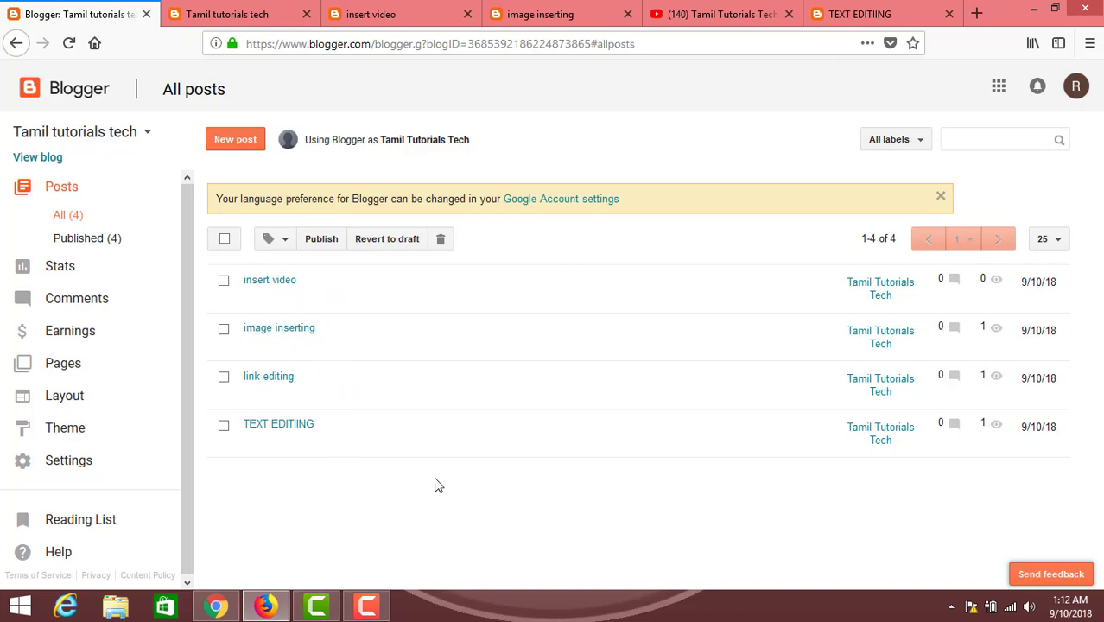
mouse_move(254, 303)
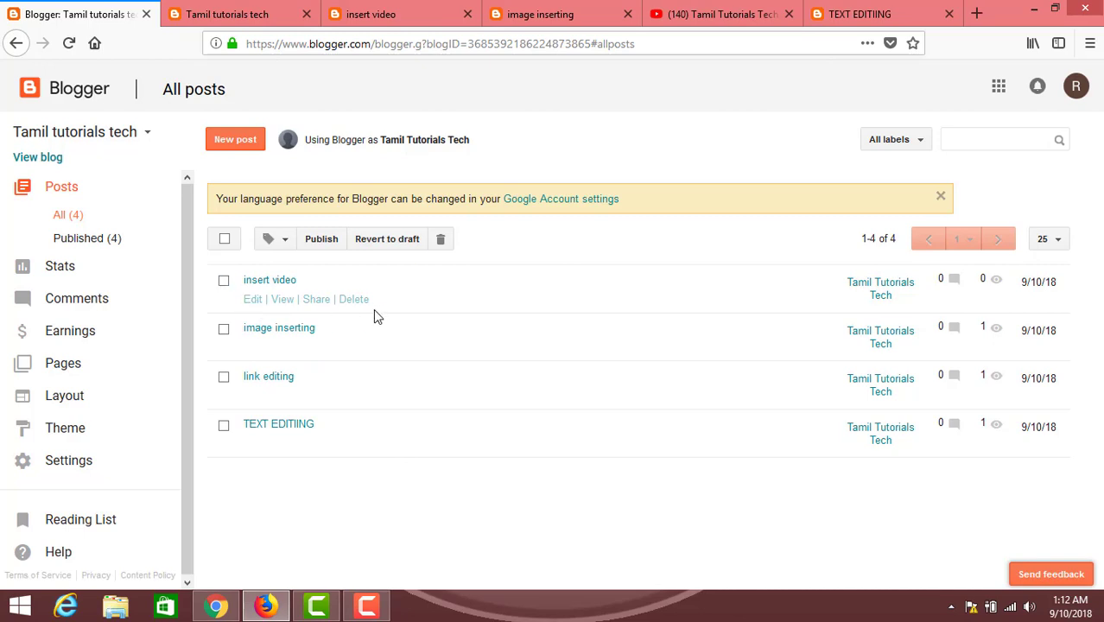
click(254, 303)
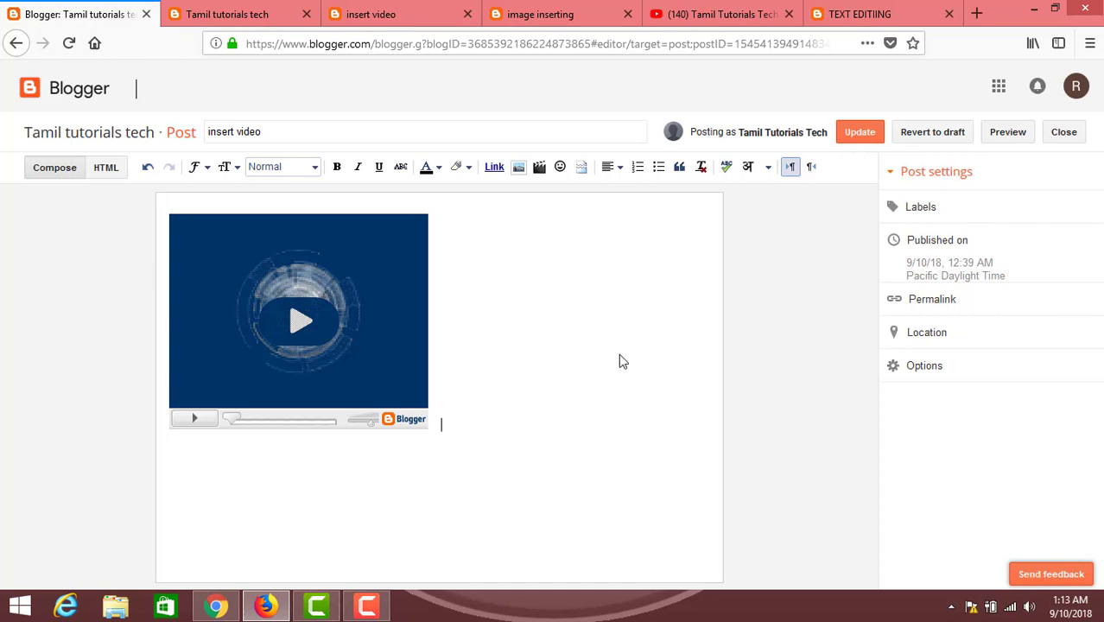
click(1015, 138)
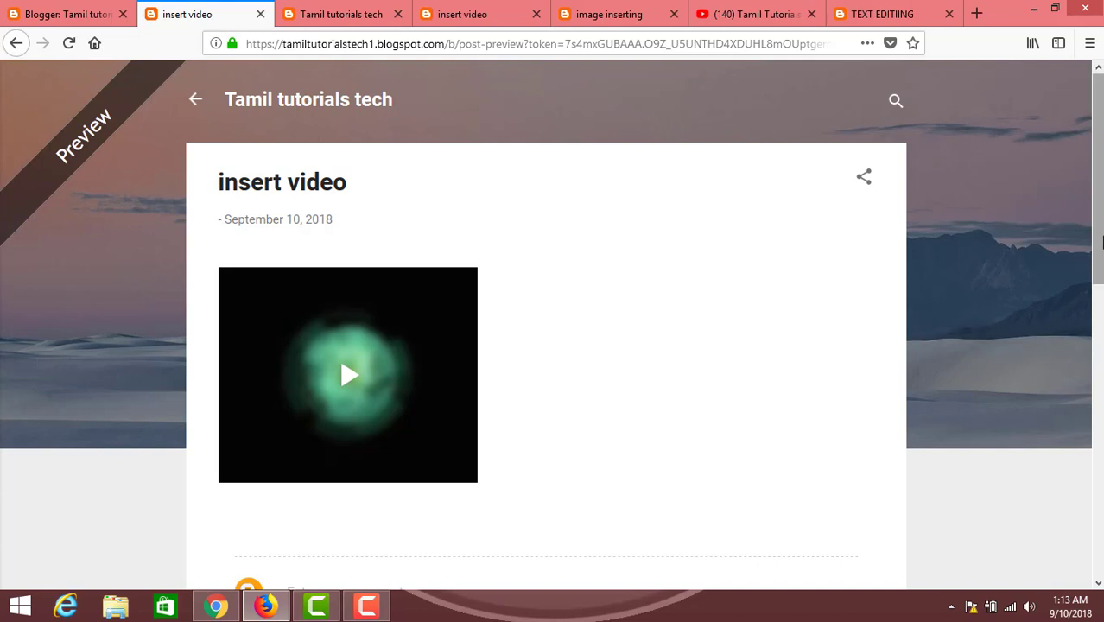
scroll(1101, 243, down, 3)
key(ctrl+shift+Tab)
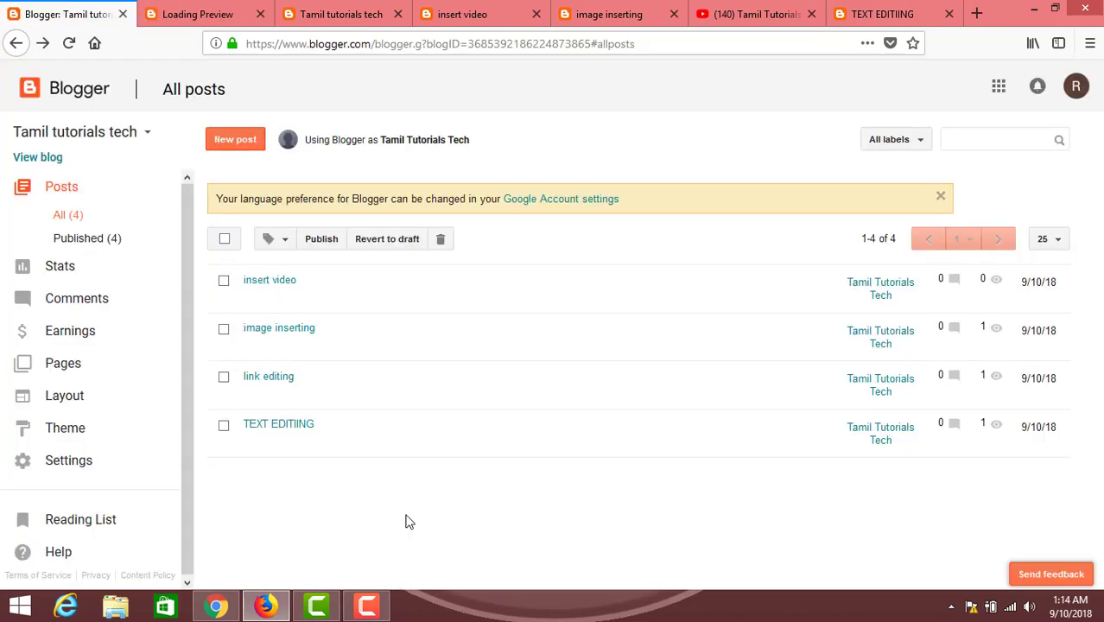